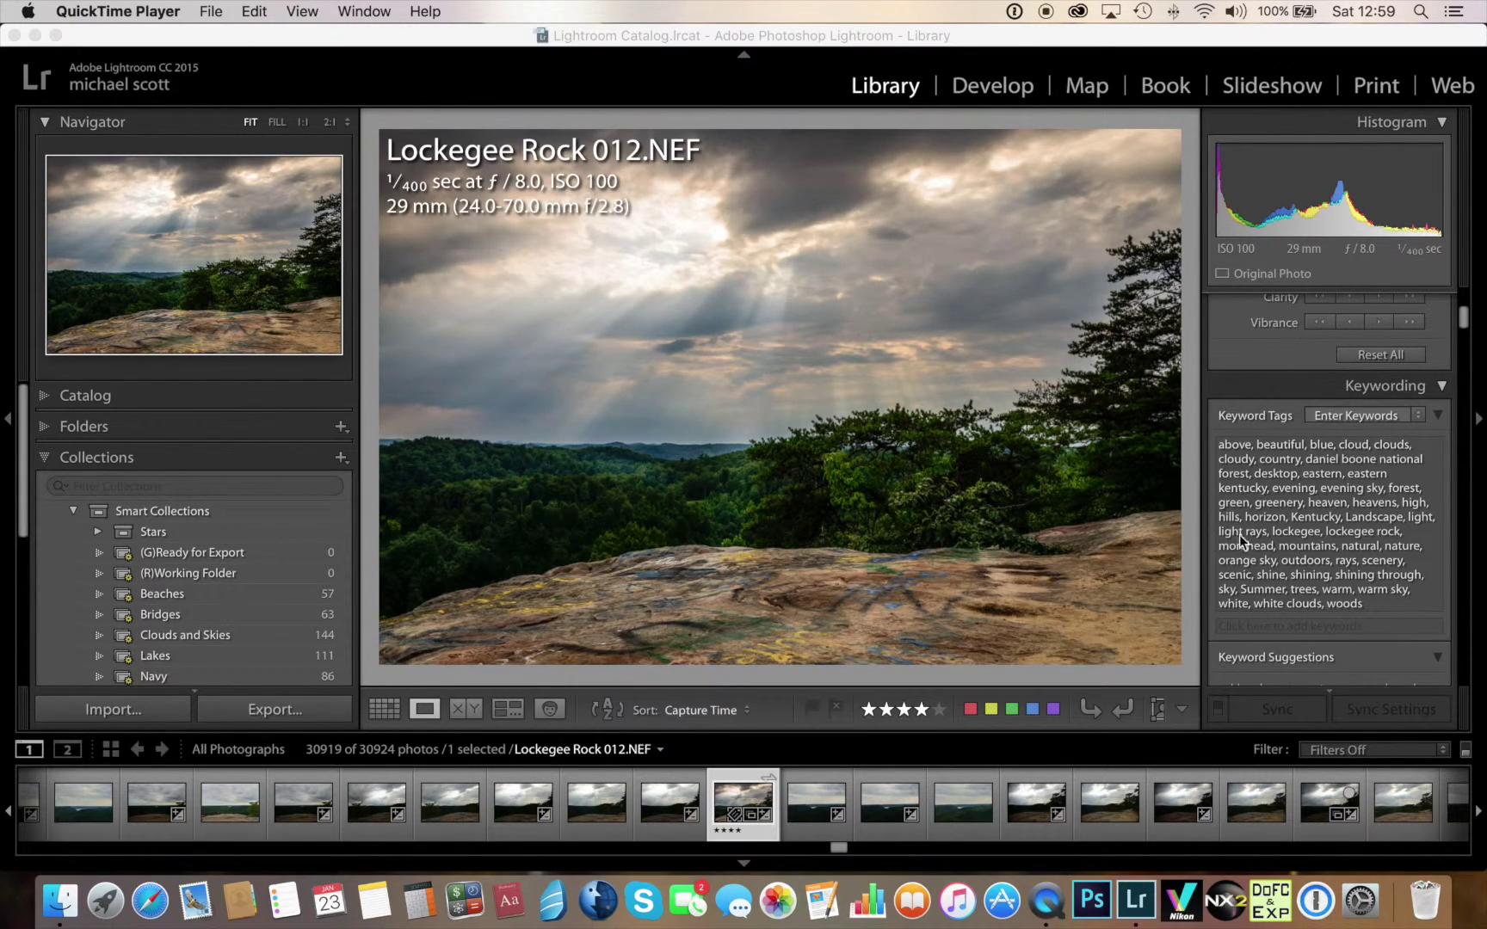
Review Lockegee Rock 012.NEF's keywords, from 'above' and 'beautiful' through 'white clouds' and 'woods'
{"action": "scroll", "coordinate": [1265, 360], "scroll_direction": "down", "scroll_amount": 1}
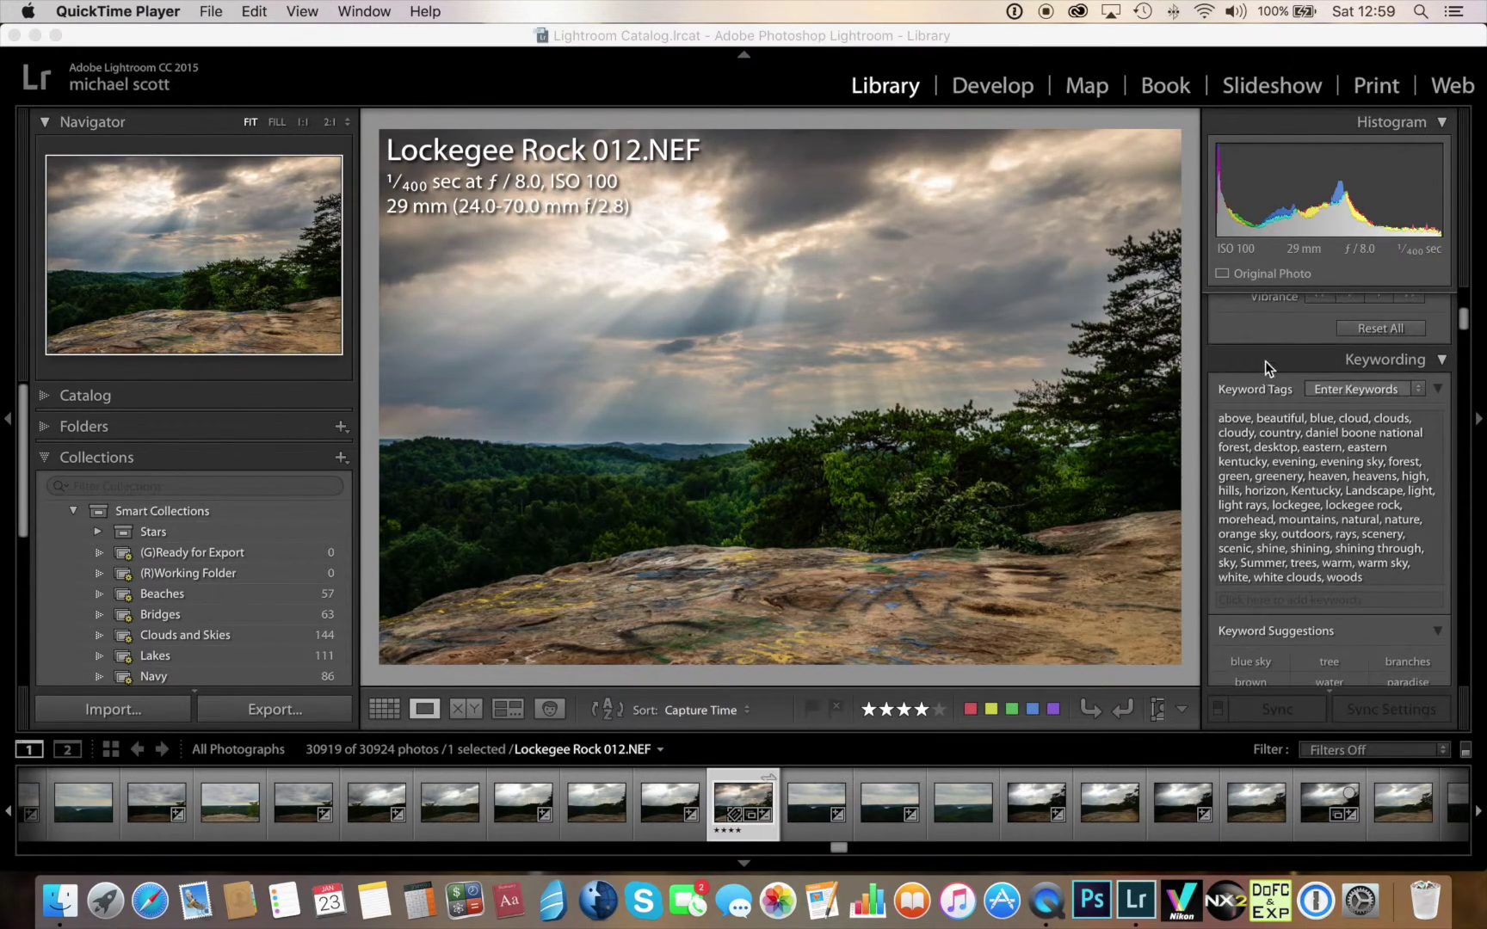
{"action": "left_click", "coordinate": [1289, 514]}
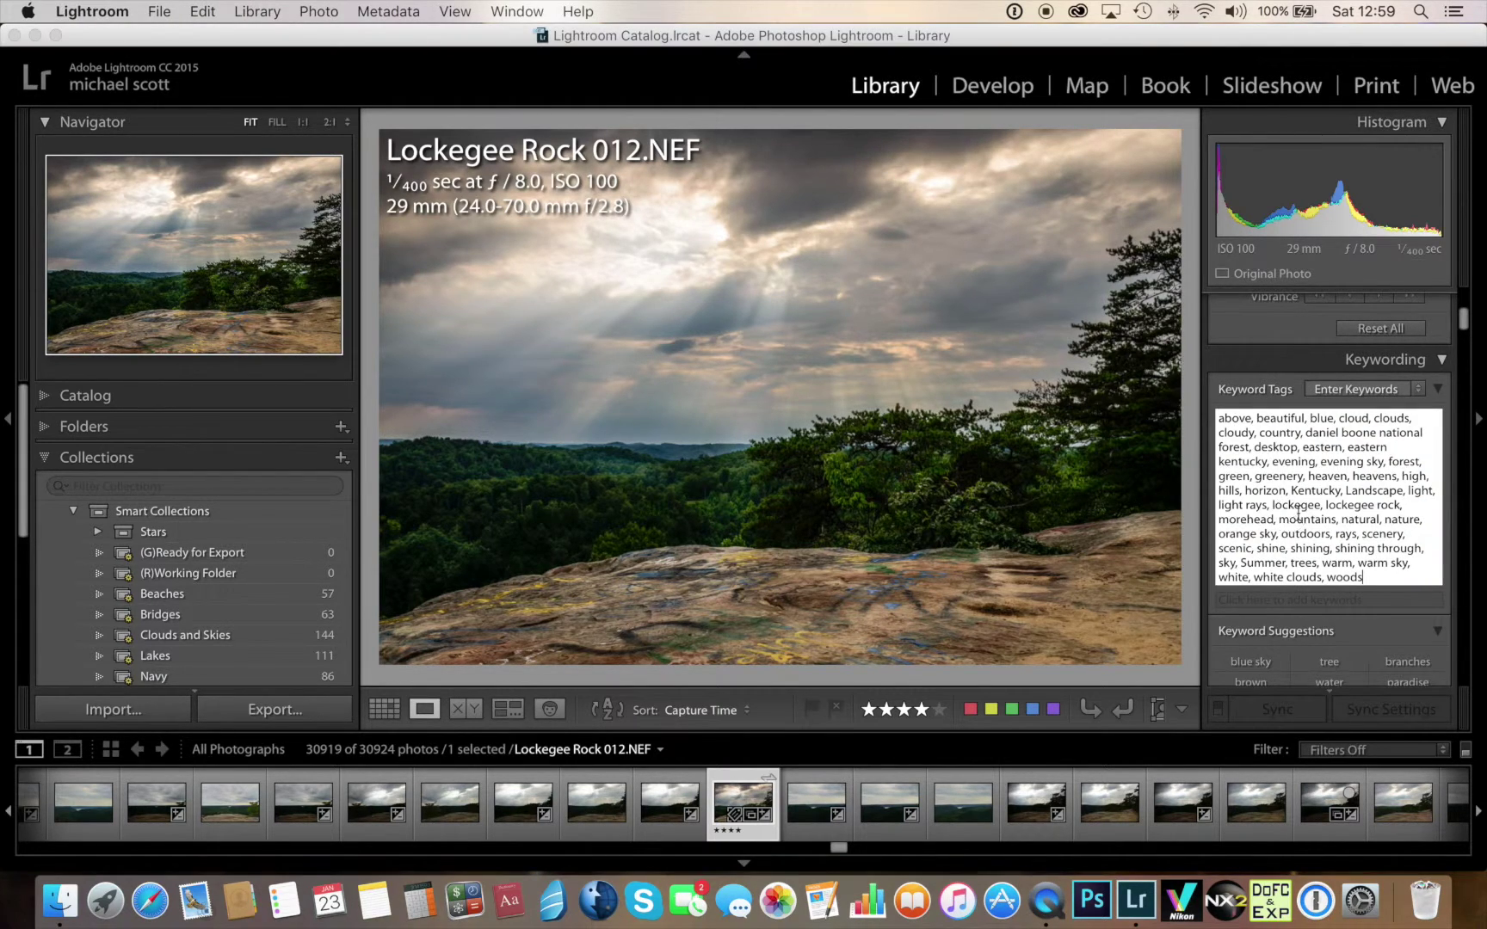
{"action": "scroll", "coordinate": [1248, 448], "scroll_direction": "up", "scroll_amount": 1}
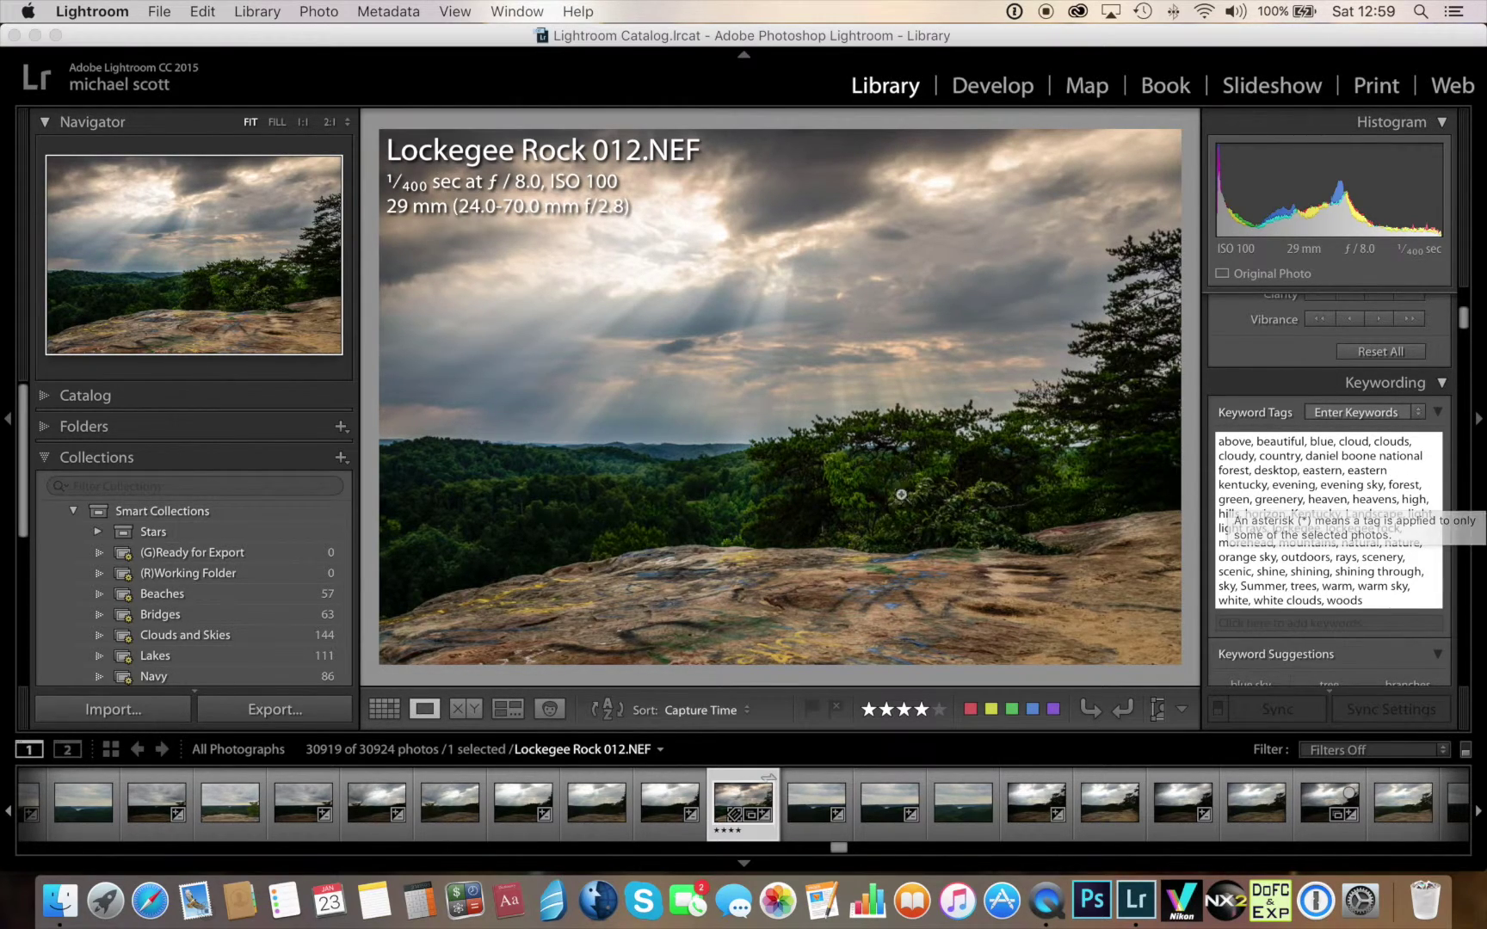
{"action": "scroll", "coordinate": [211, 624], "scroll_direction": "down", "scroll_amount": 1}
{"action": "scroll", "coordinate": [216, 606], "scroll_direction": "down", "scroll_amount": 2}
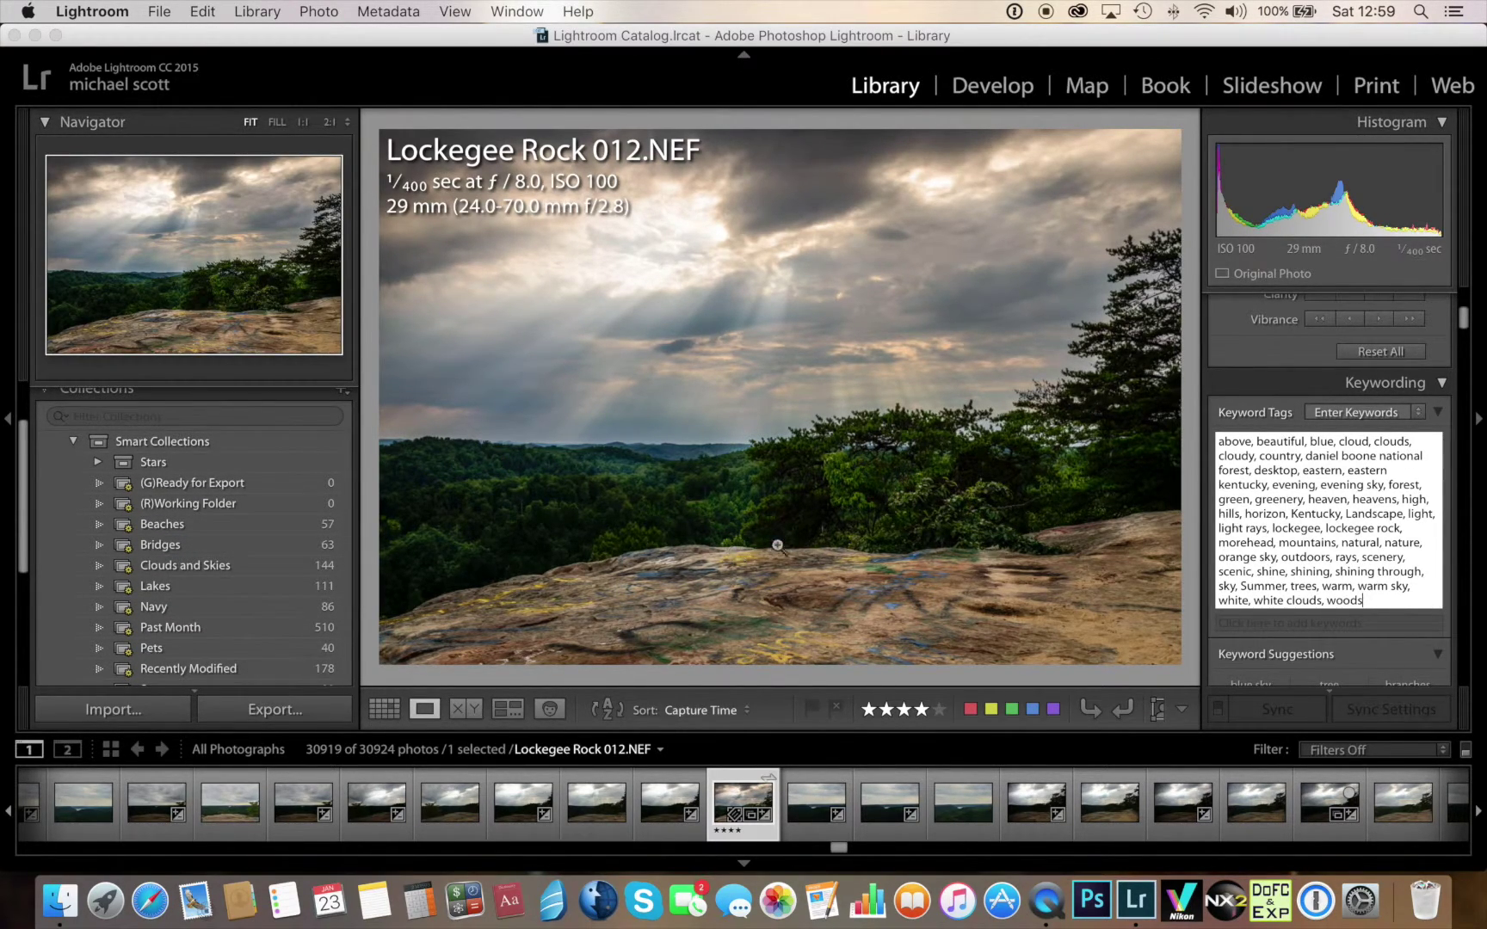
{"action": "scroll", "coordinate": [1295, 522], "scroll_direction": "up", "scroll_amount": 1}
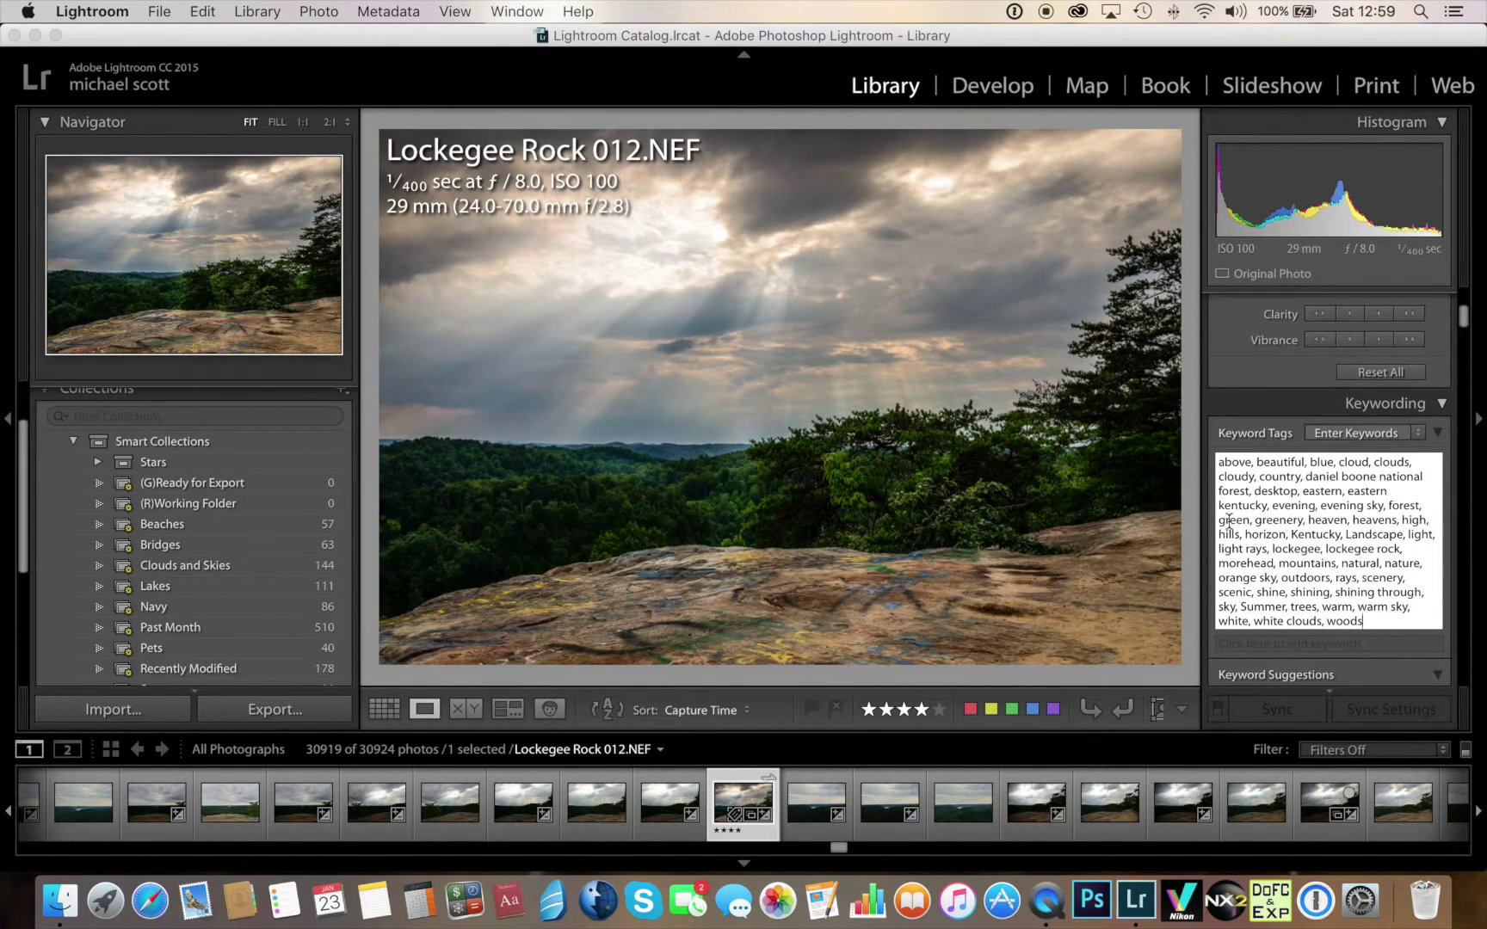
{"action": "scroll", "coordinate": [1270, 521], "scroll_direction": "down", "scroll_amount": 2}
{"action": "scroll", "coordinate": [1270, 521], "scroll_direction": "down", "scroll_amount": 2}
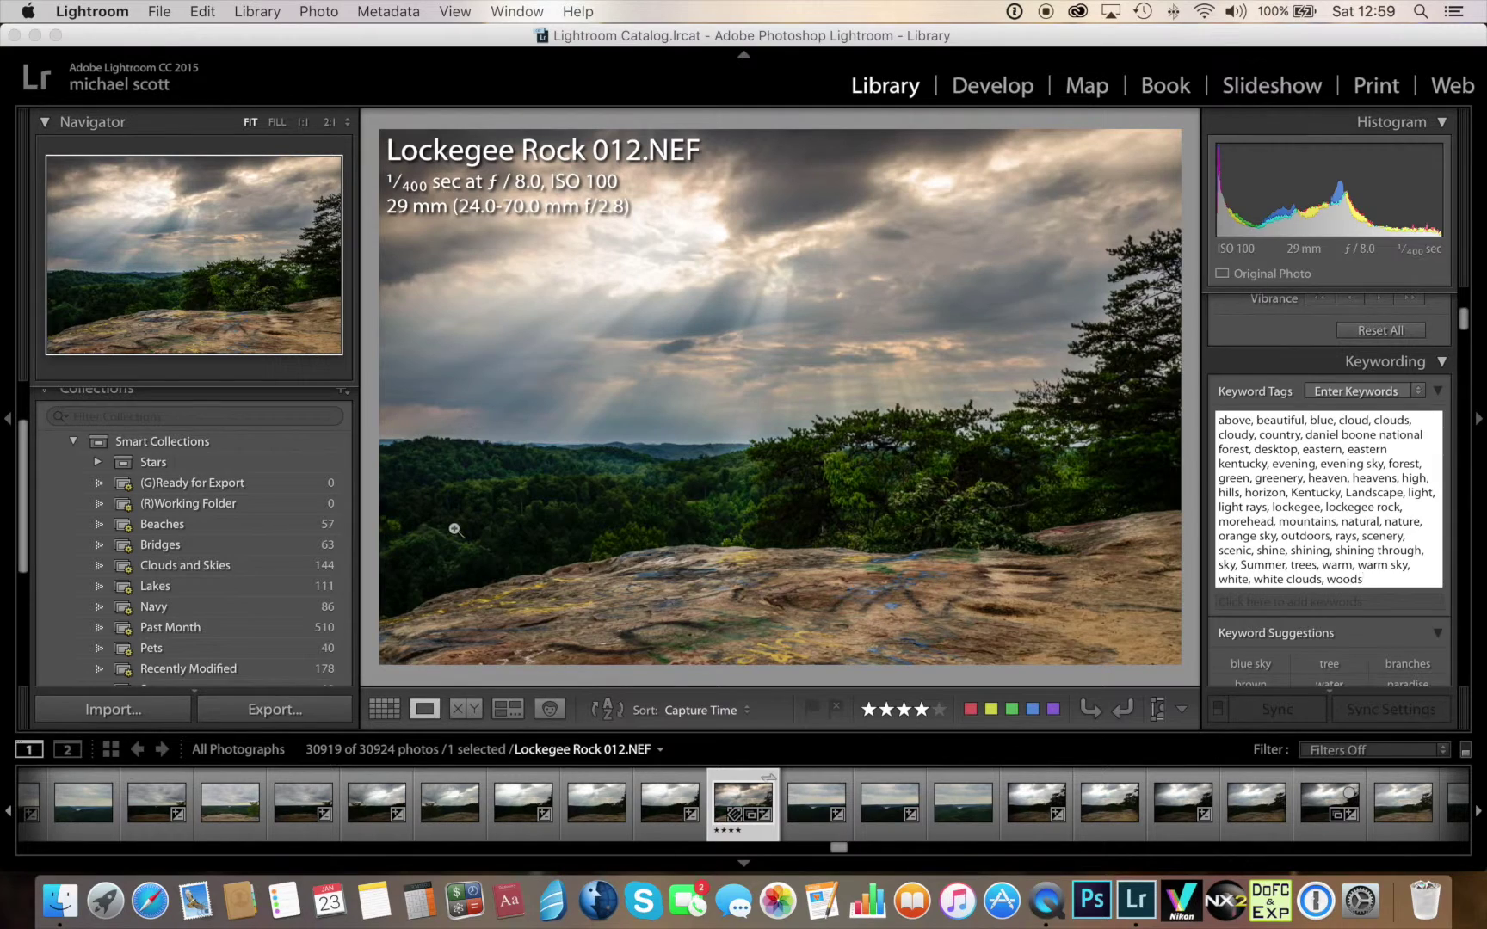
Step back through the filmstrip to Lockegee Rock 010.jpg, which has no keyword tags
{"action": "key", "text": "Right"}
{"action": "key", "text": "Left"}
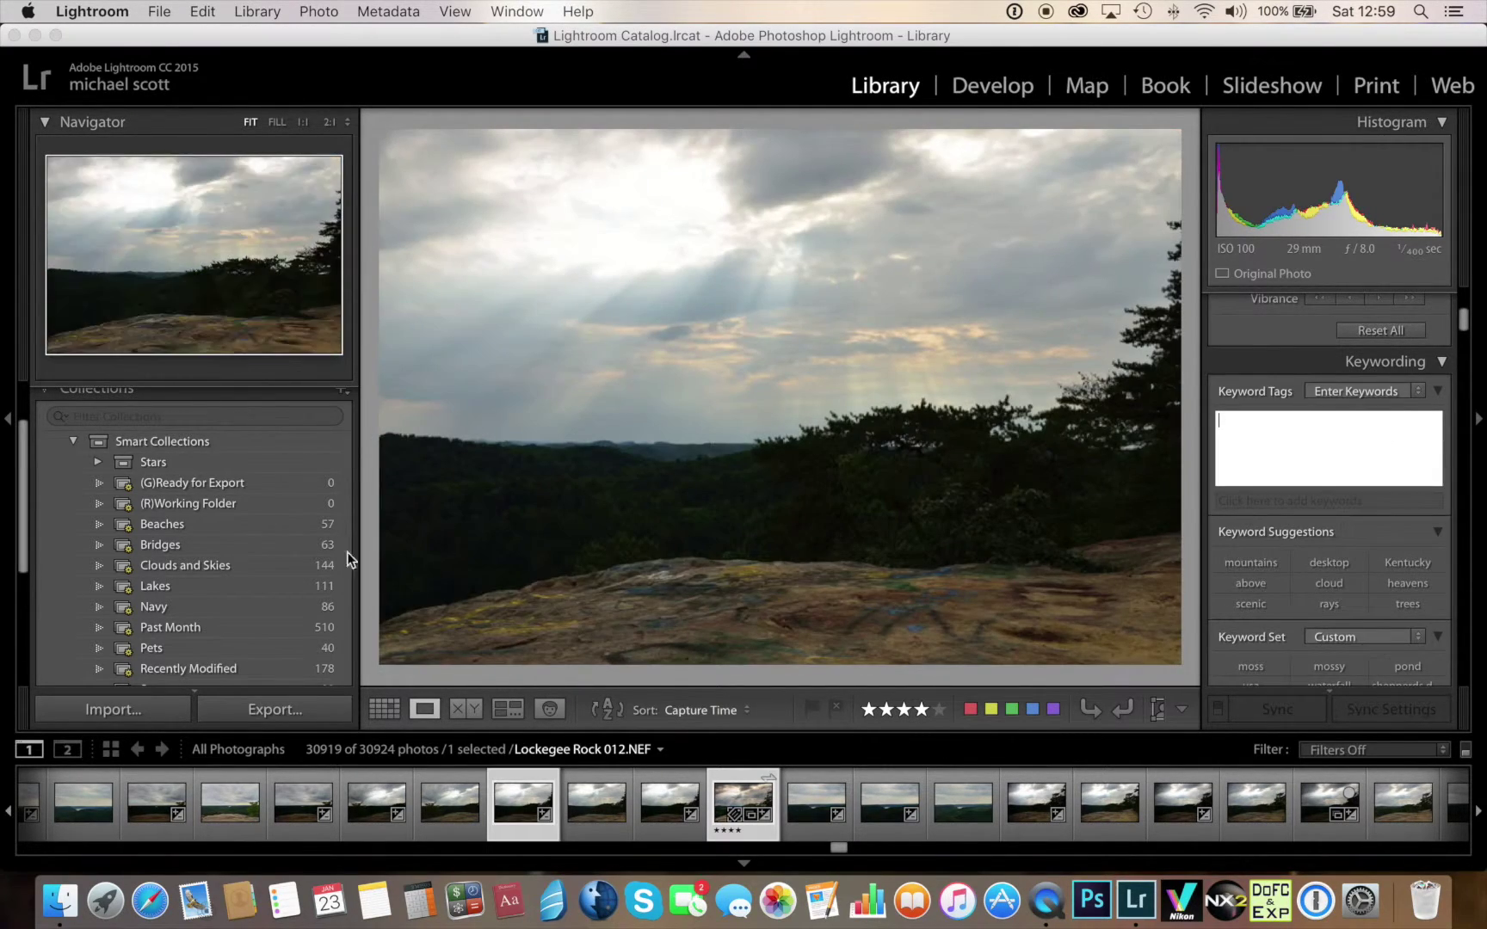
{"action": "scroll", "coordinate": [238, 544], "scroll_direction": "down", "scroll_amount": 1}
{"action": "key", "text": "Left"}
{"action": "scroll", "coordinate": [182, 551], "scroll_direction": "up", "scroll_amount": 4}
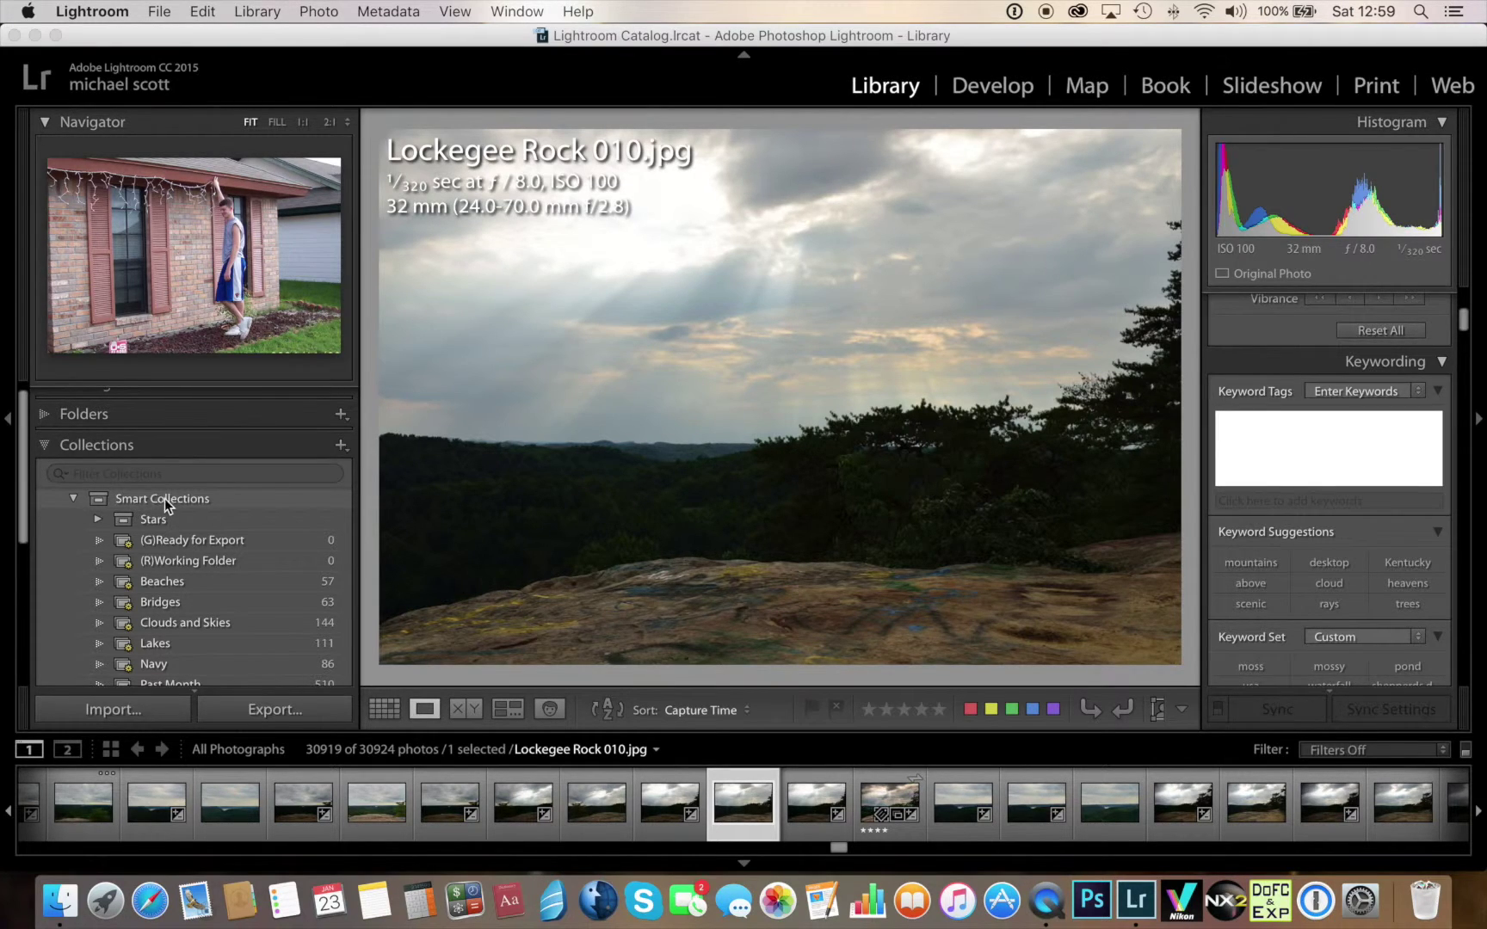
Collapse Smart Collections and the collections list, then bring up the new-collection options
{"action": "left_click", "coordinate": [74, 501]}
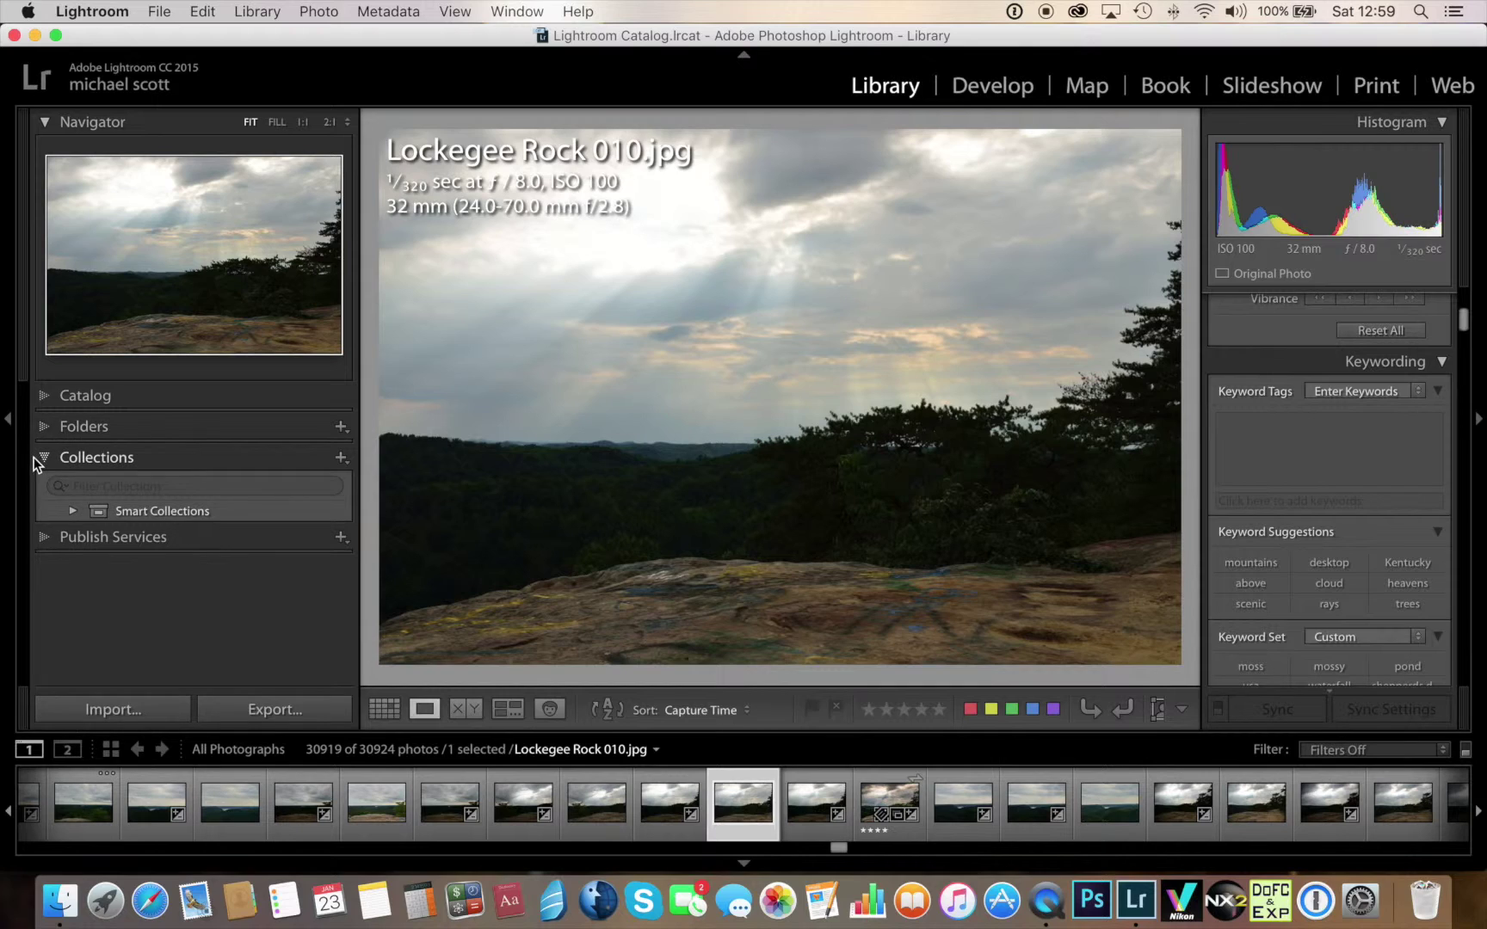
{"action": "left_click", "coordinate": [46, 459]}
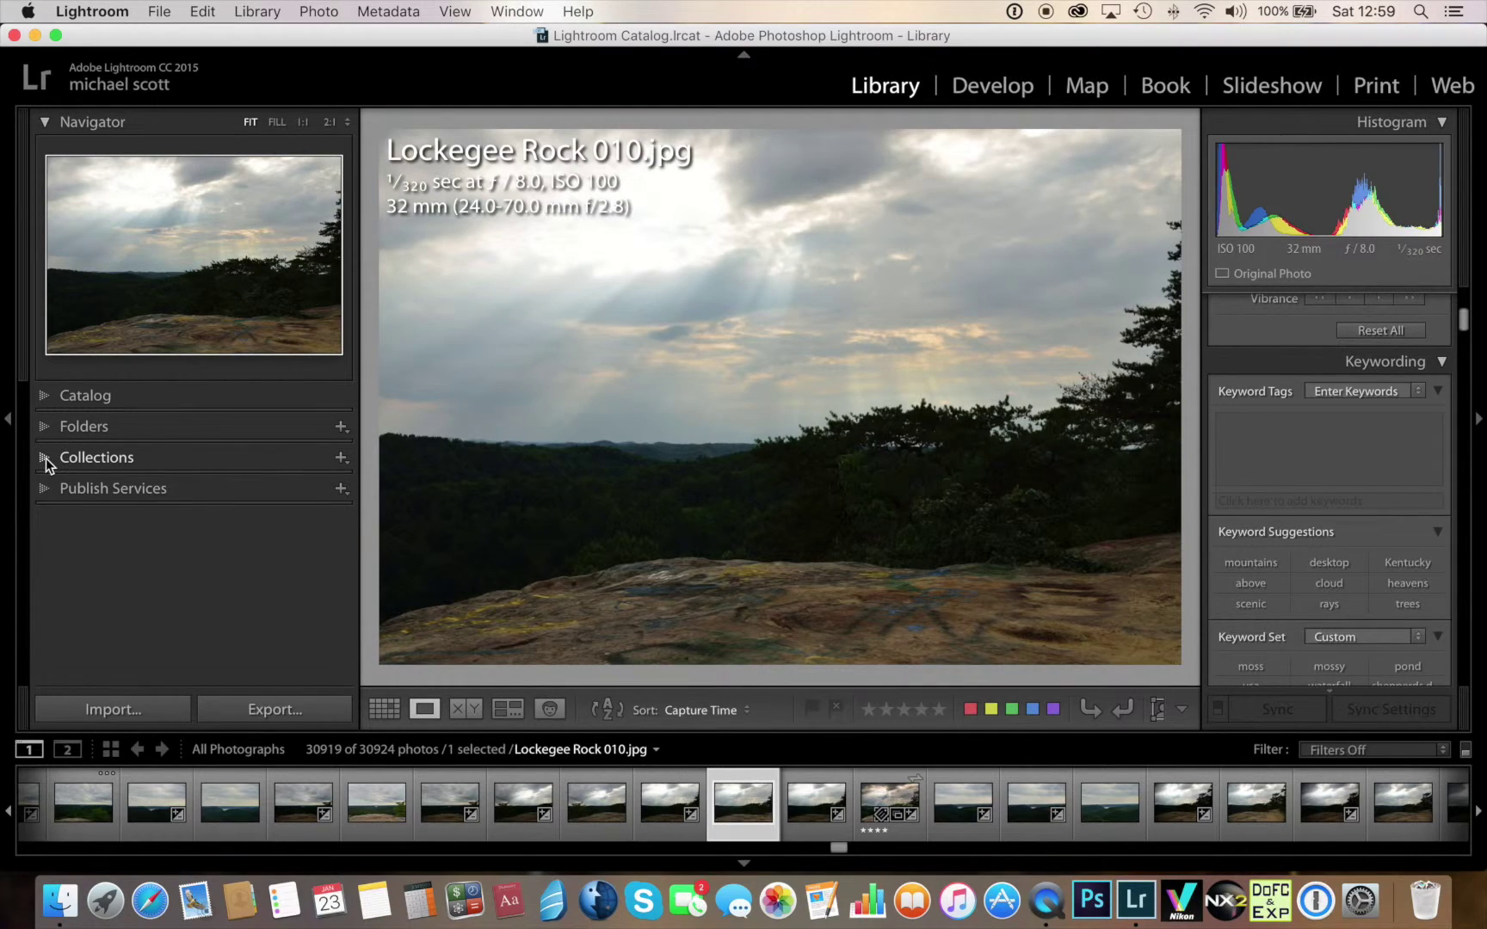
{"action": "left_click", "coordinate": [343, 461]}
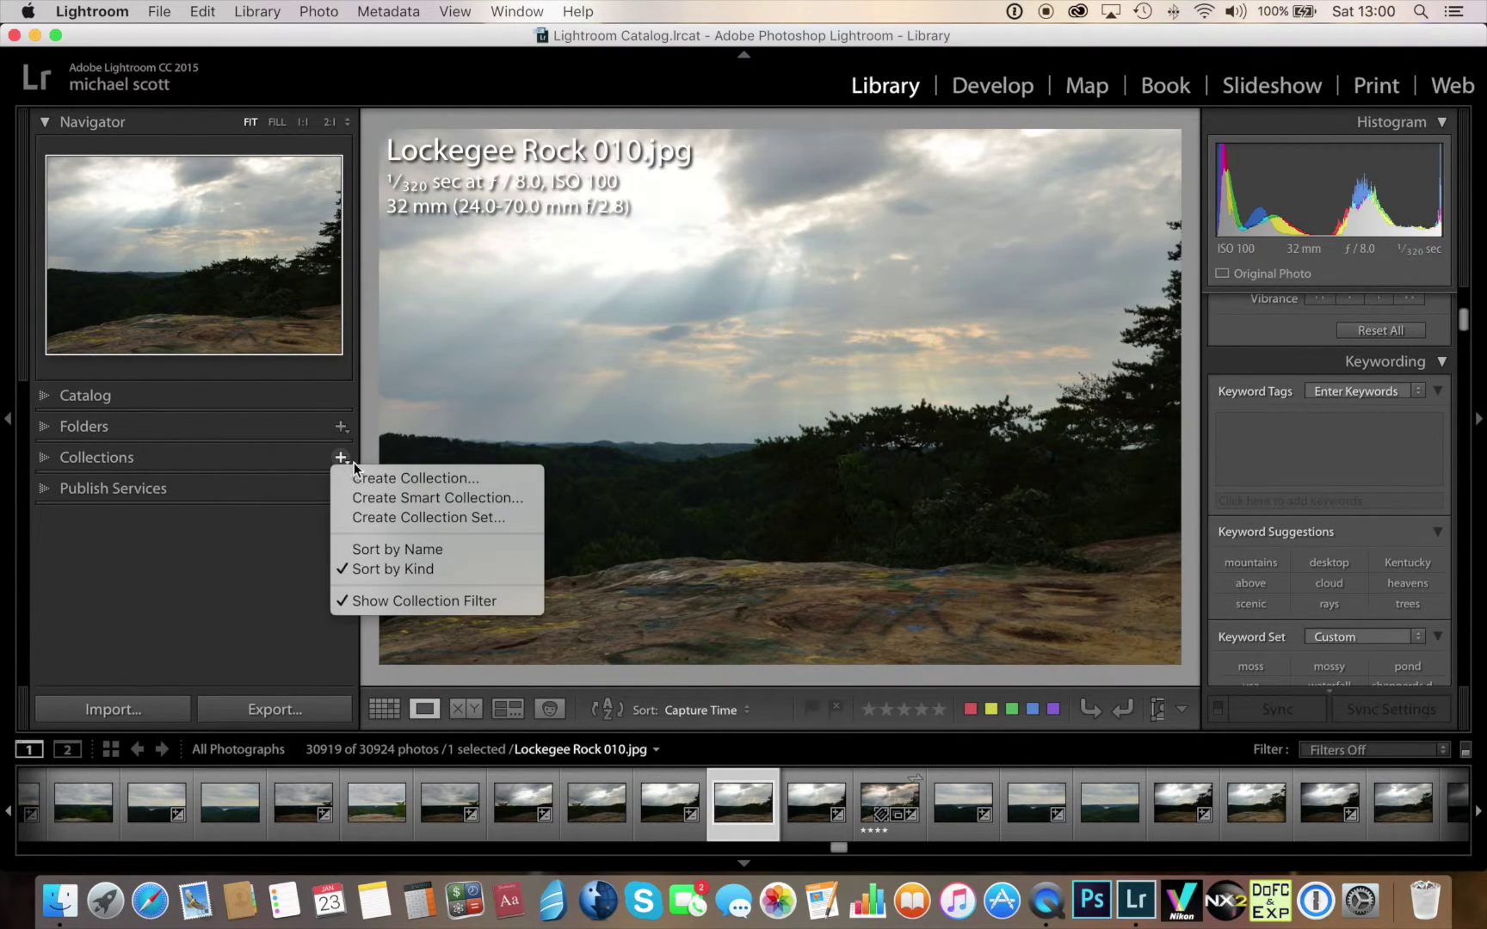
Define a new collection set named 'Locations' placed inside Smart Collections
{"action": "left_click", "coordinate": [374, 520]}
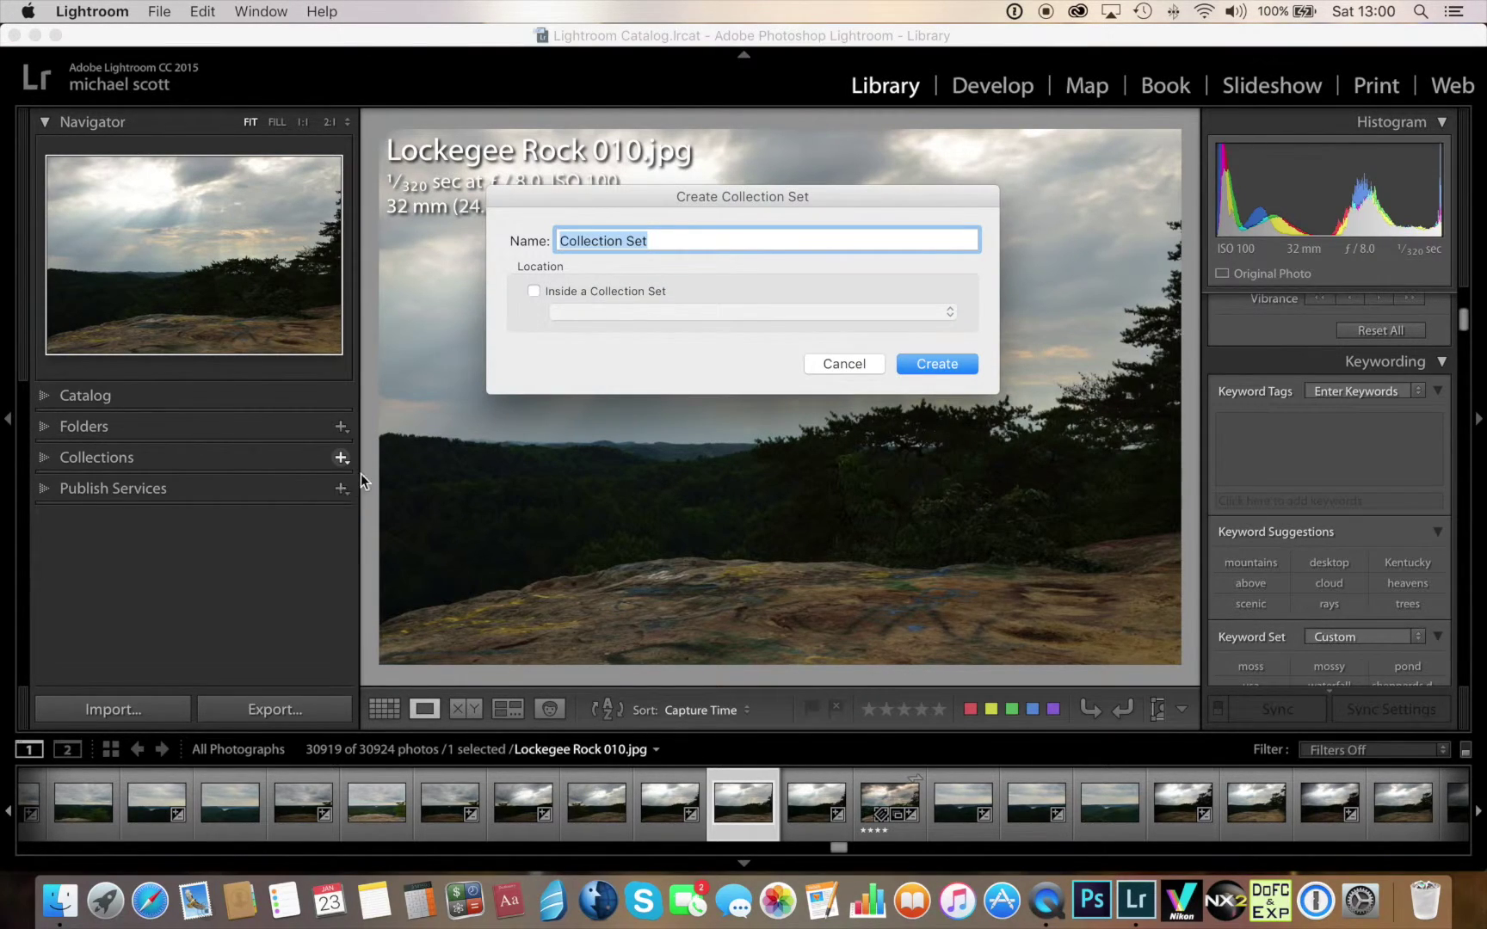
{"action": "type", "text": "Loca"}
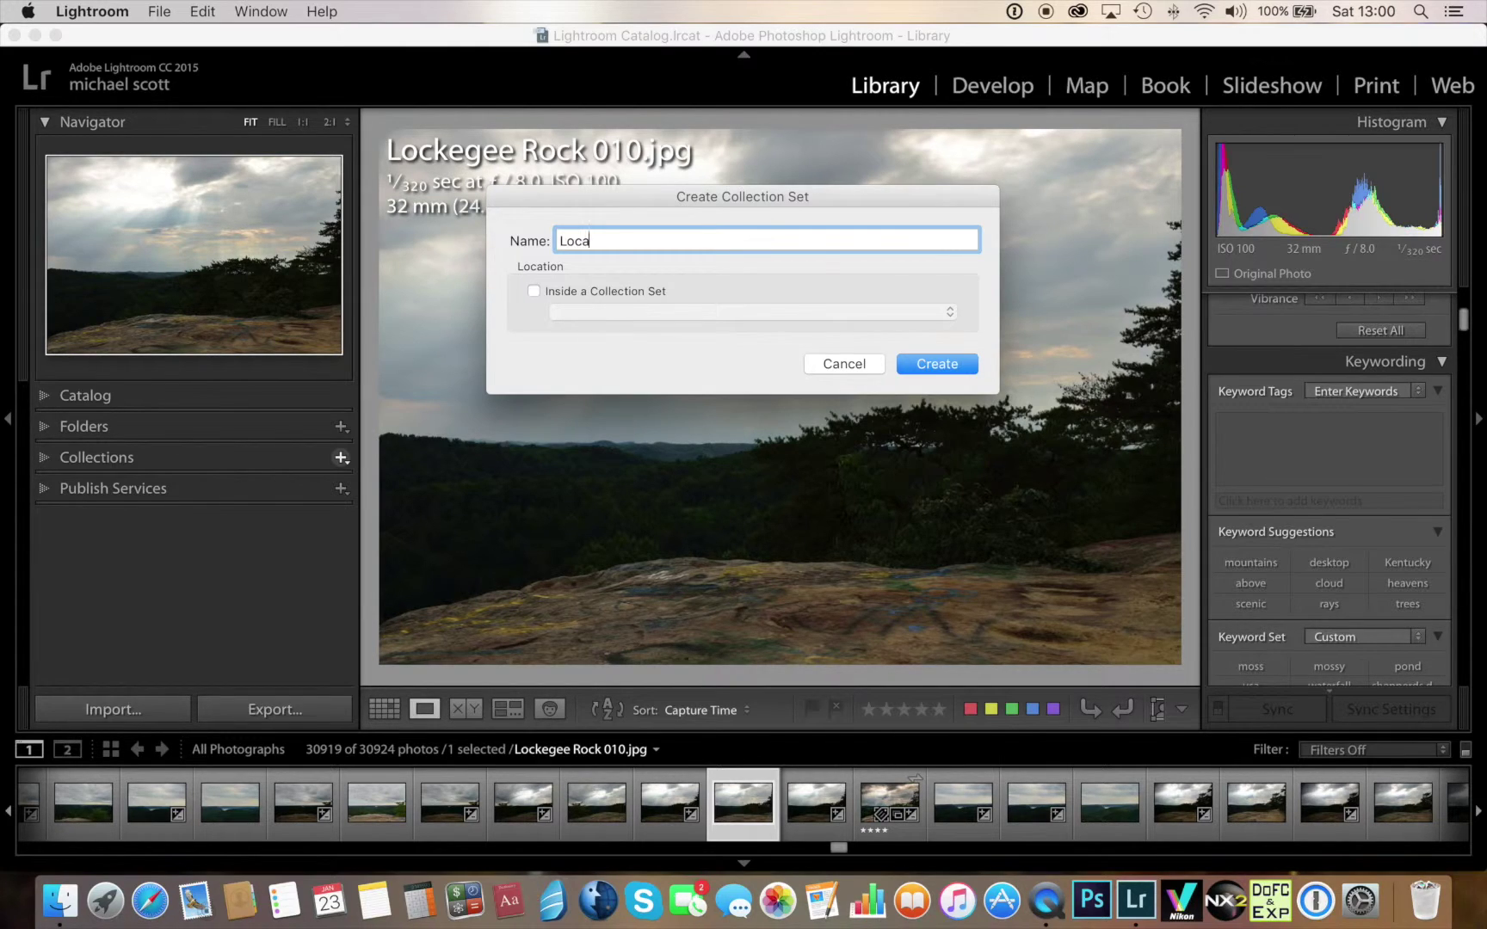
{"action": "type", "text": "tions"}
{"action": "left_click", "coordinate": [534, 291]}
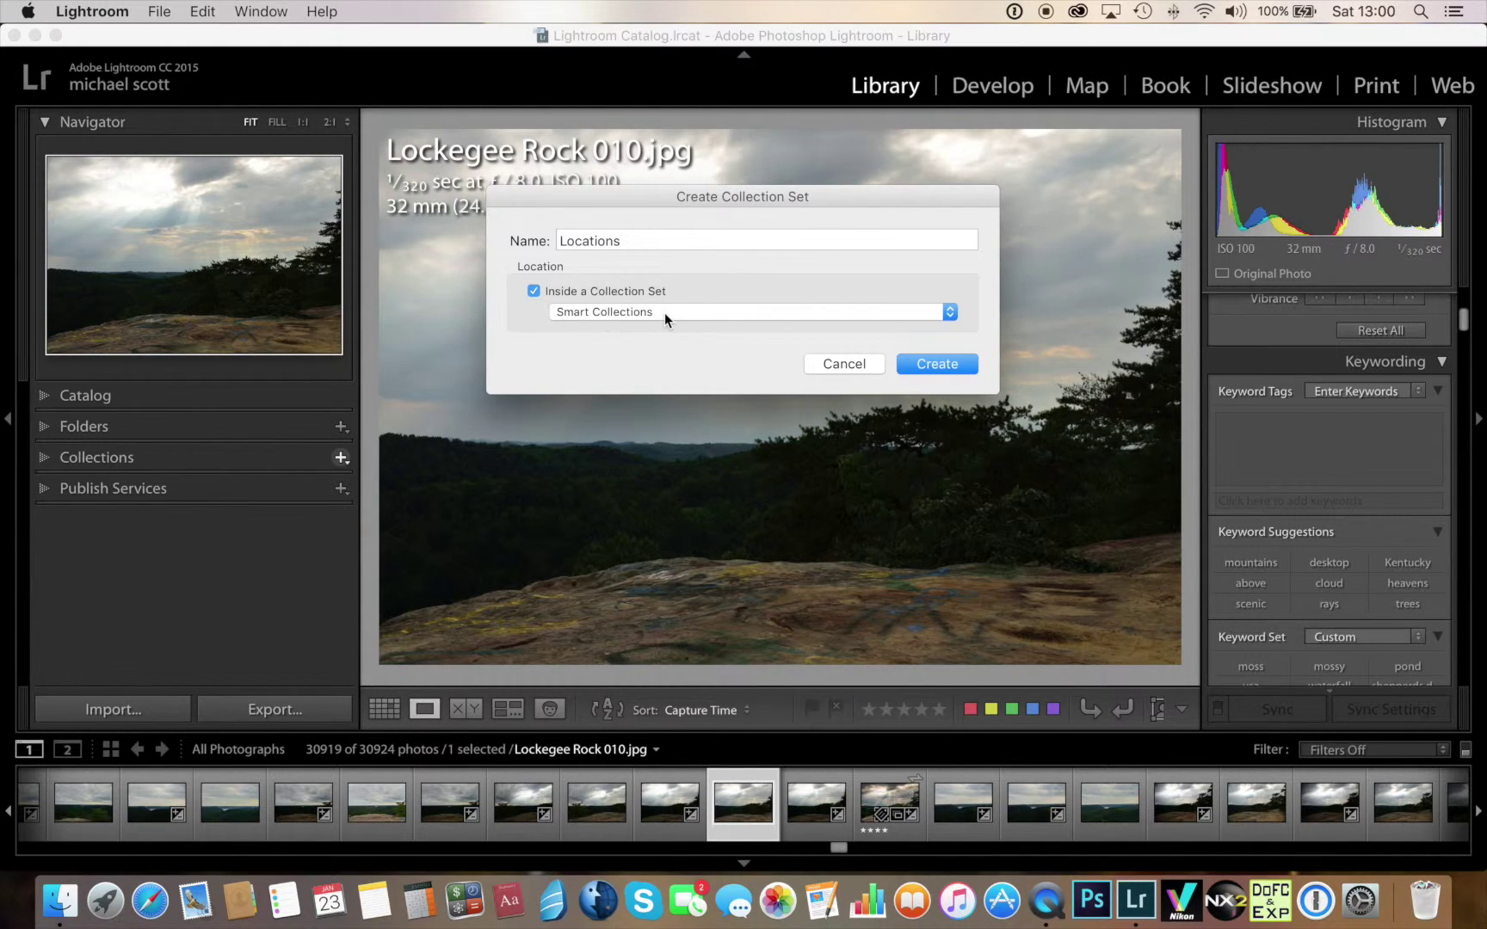
Create the Locations set and select it under the expanded Smart Collections
{"action": "left_click", "coordinate": [948, 365]}
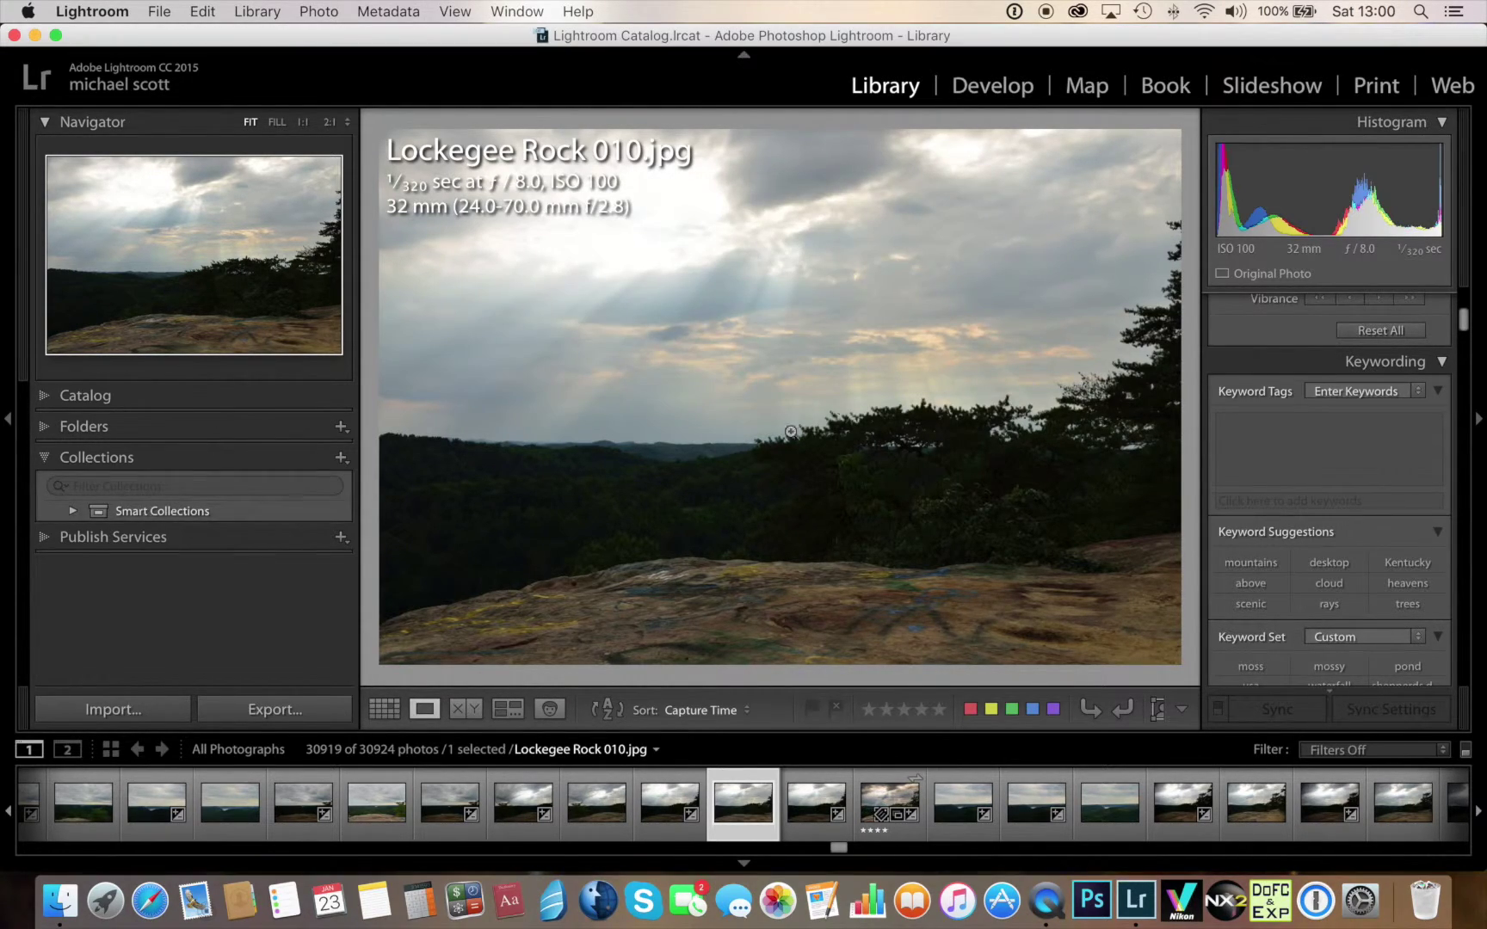
{"action": "left_click", "coordinate": [73, 512]}
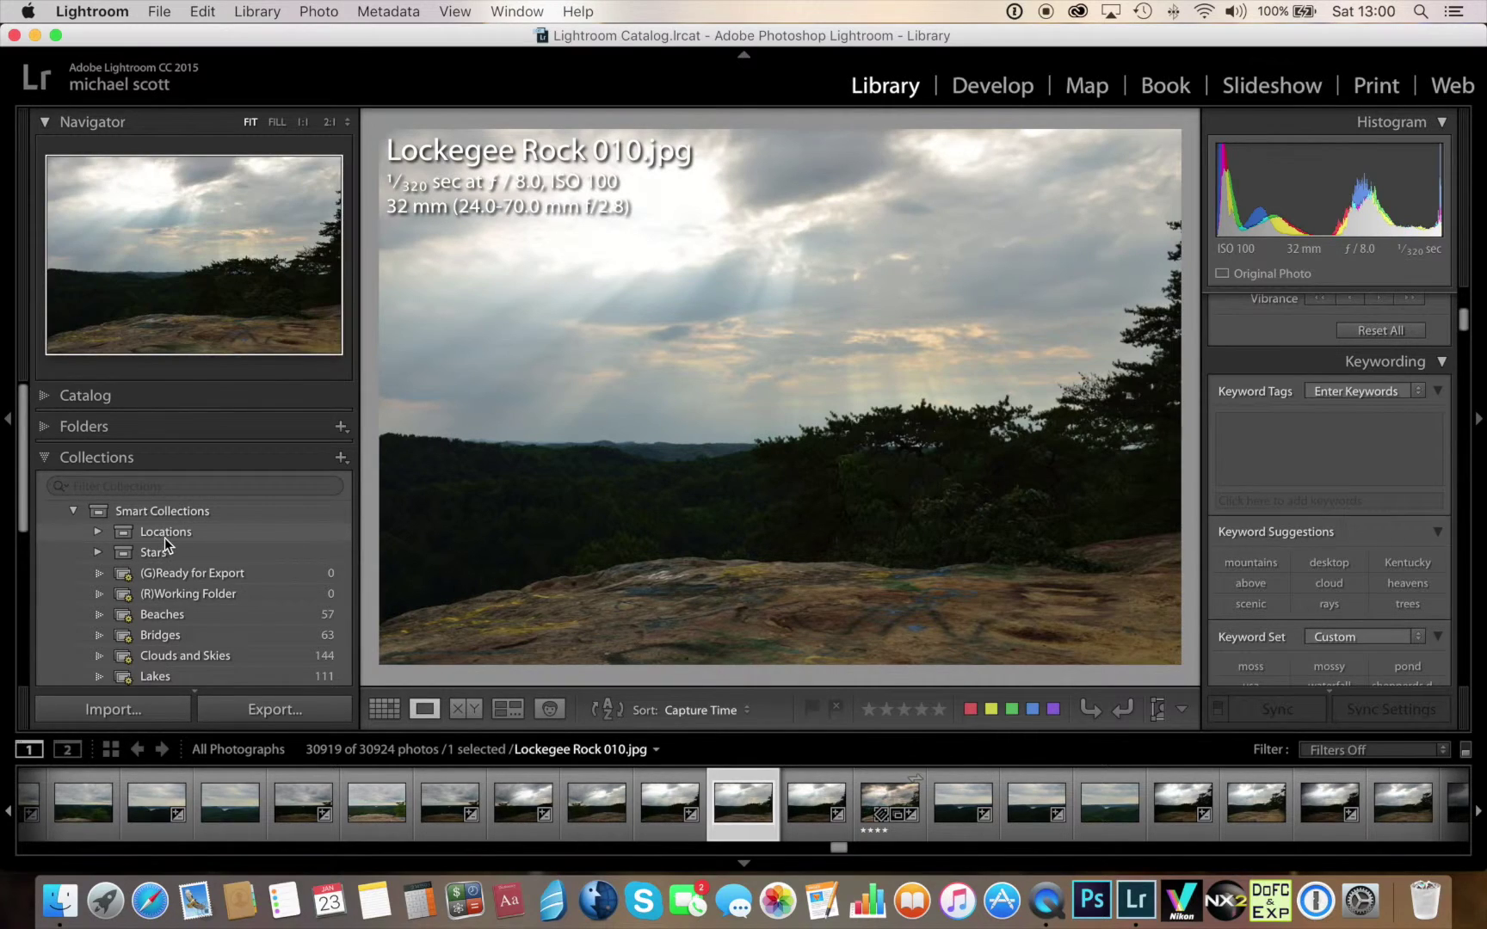
{"action": "left_click", "coordinate": [178, 535]}
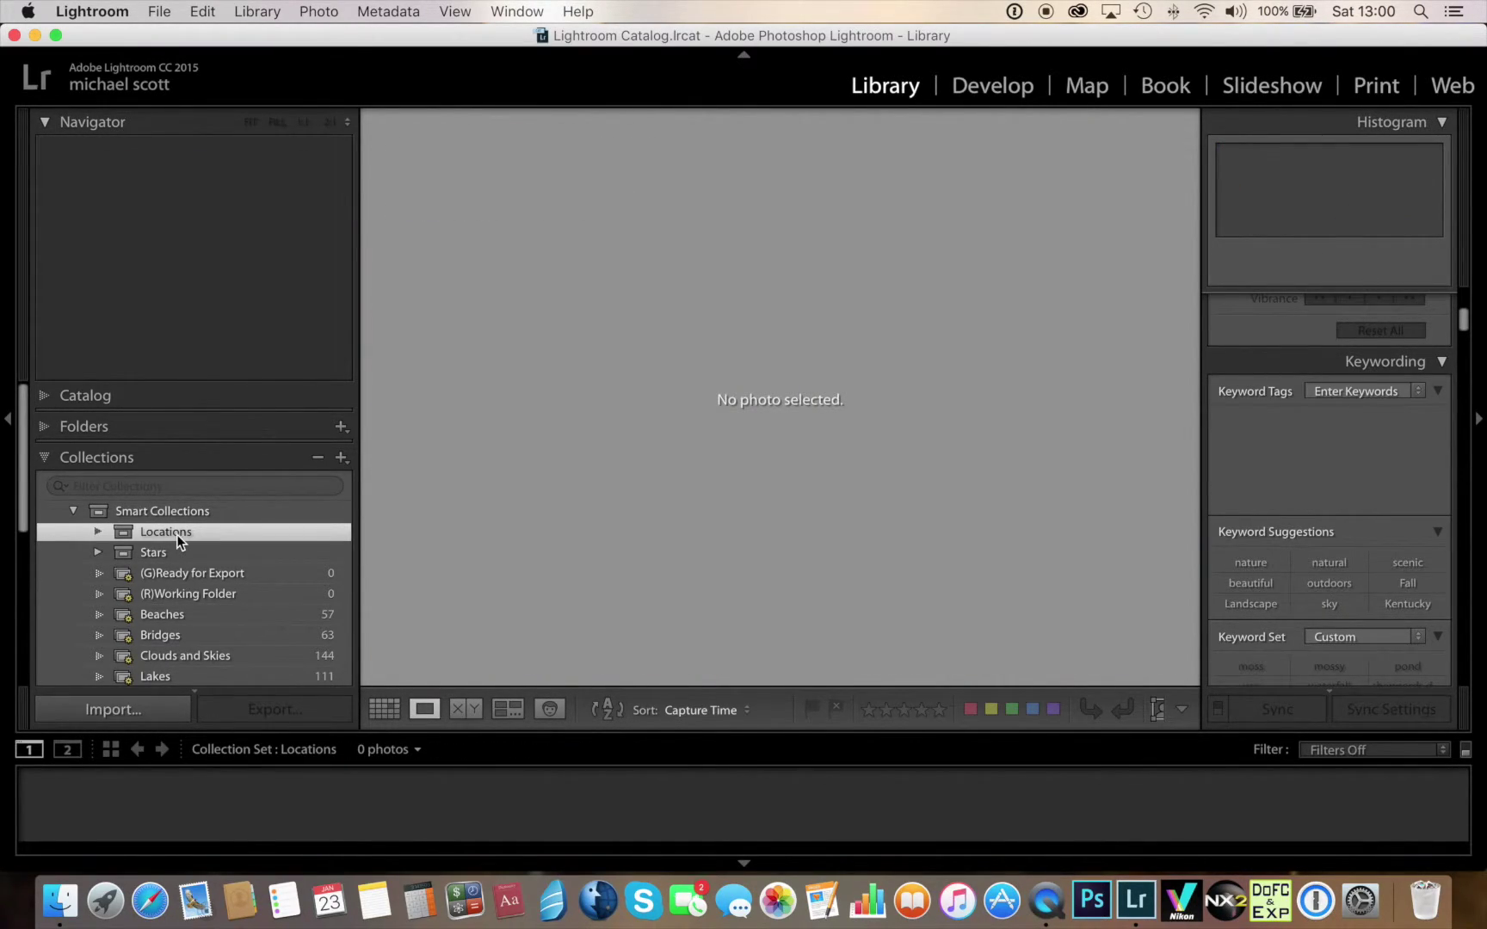
Start a new smart collection named 'Kentucky' inside Locations
{"action": "right_click", "coordinate": [165, 538]}
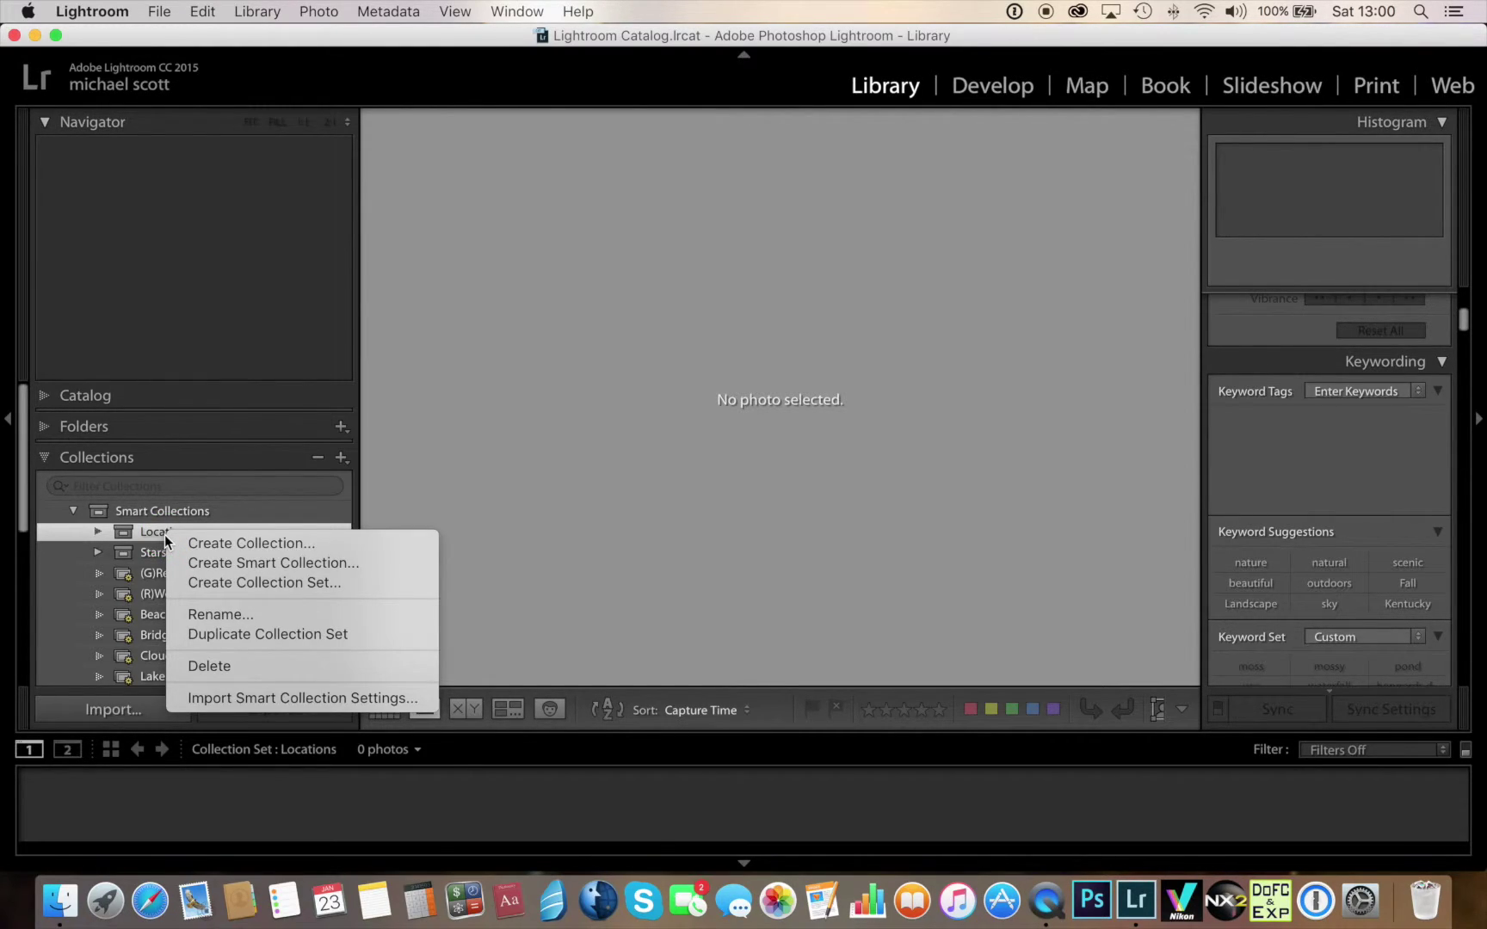
{"action": "left_click", "coordinate": [219, 564]}
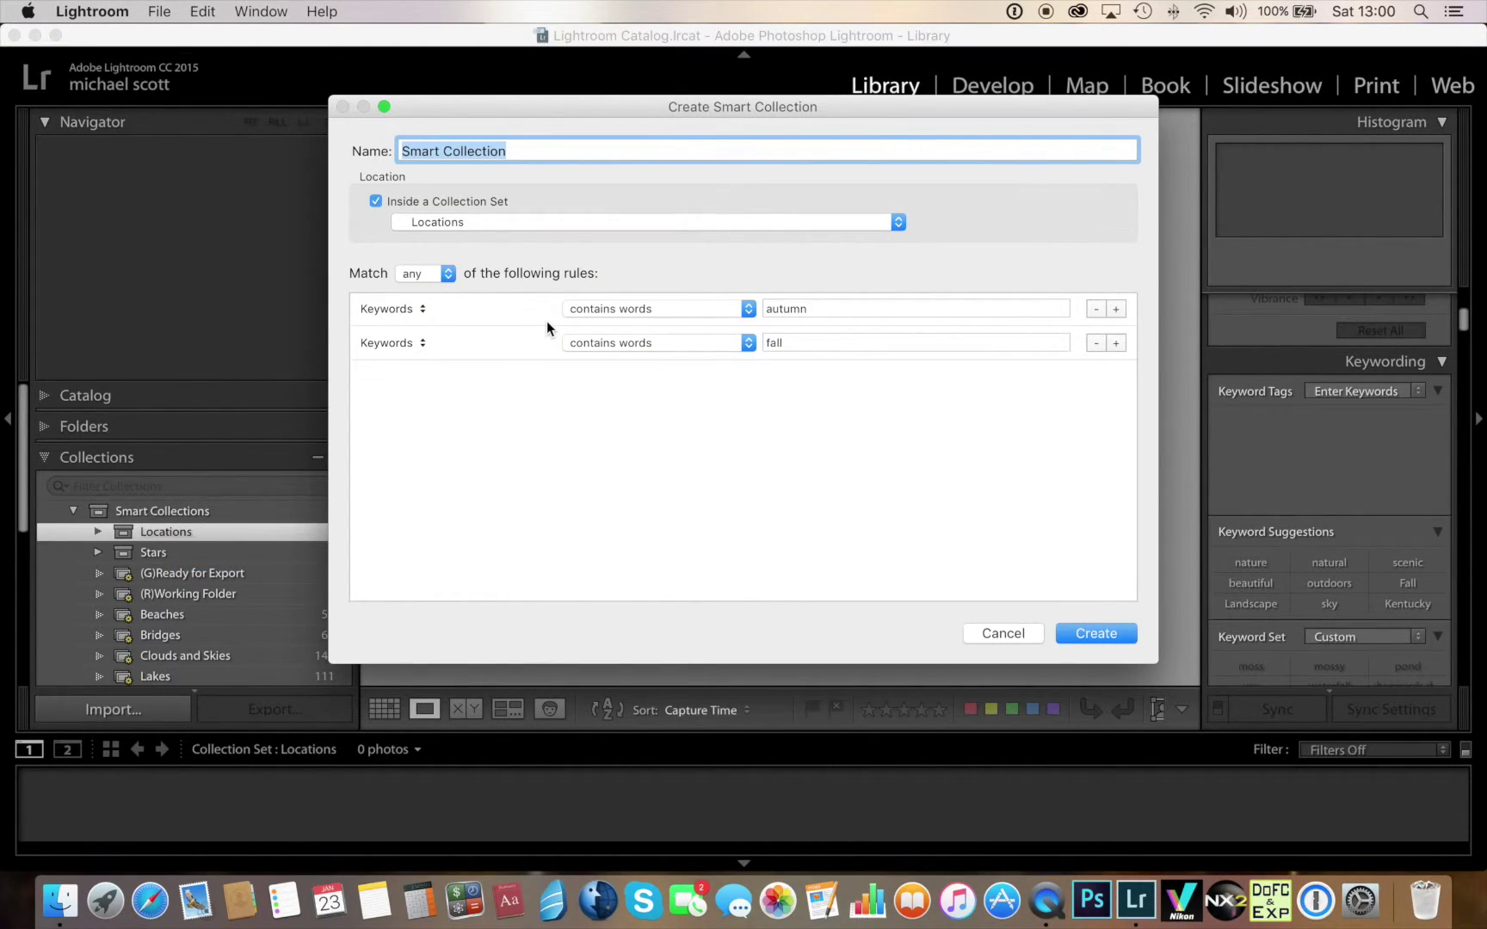
{"action": "type", "text": "K"}
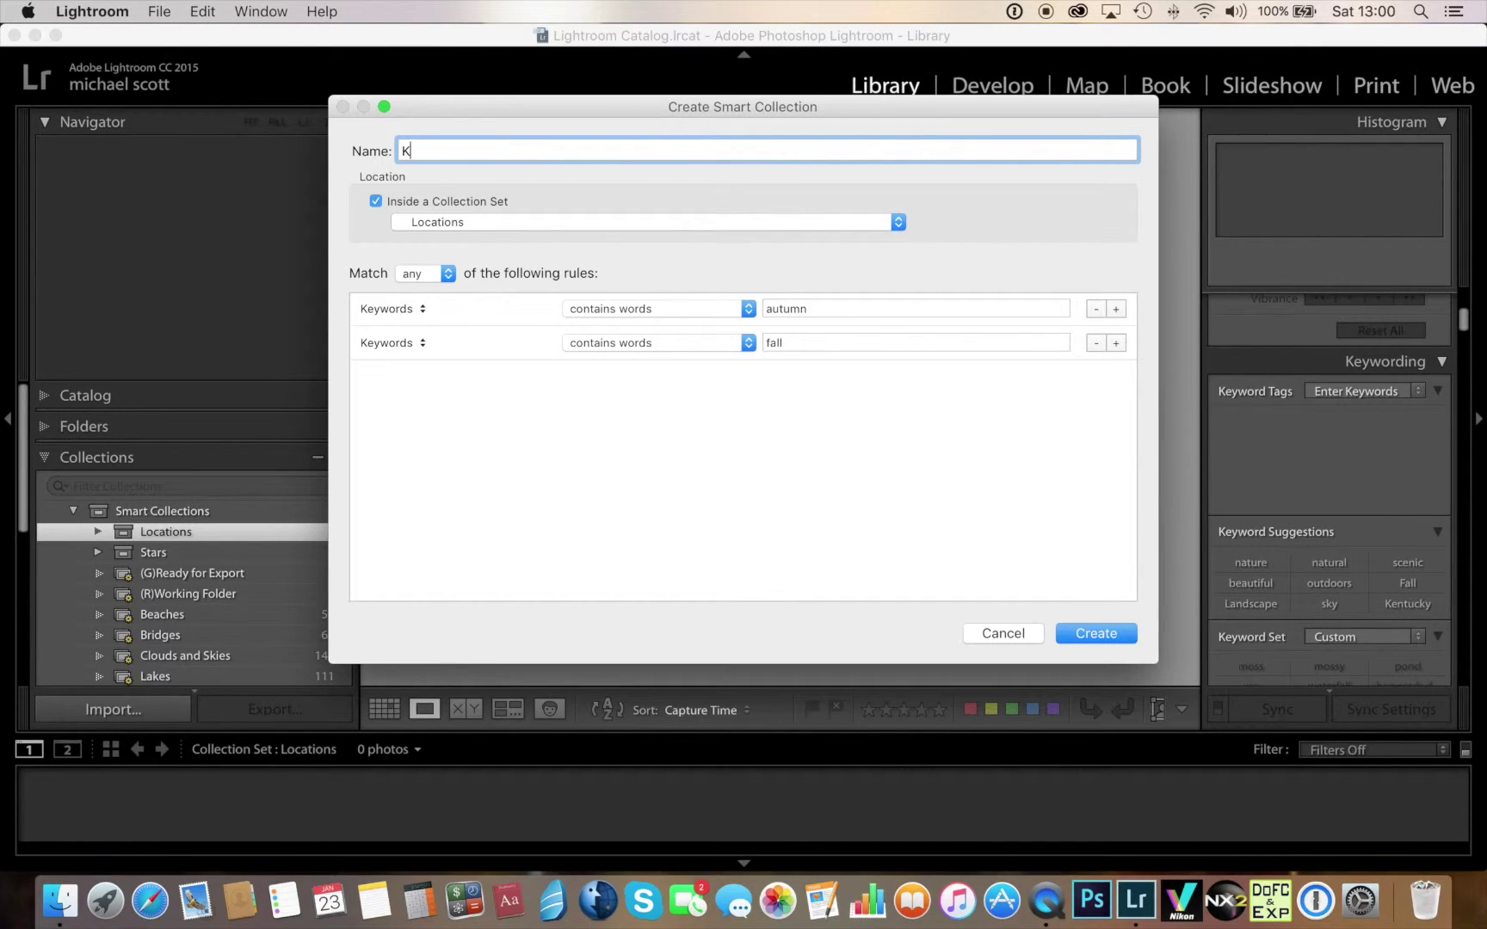
{"action": "type", "text": "entucky"}
Keep Locations as the parent set and remove the fall keyword rule
{"action": "left_click", "coordinate": [469, 221]}
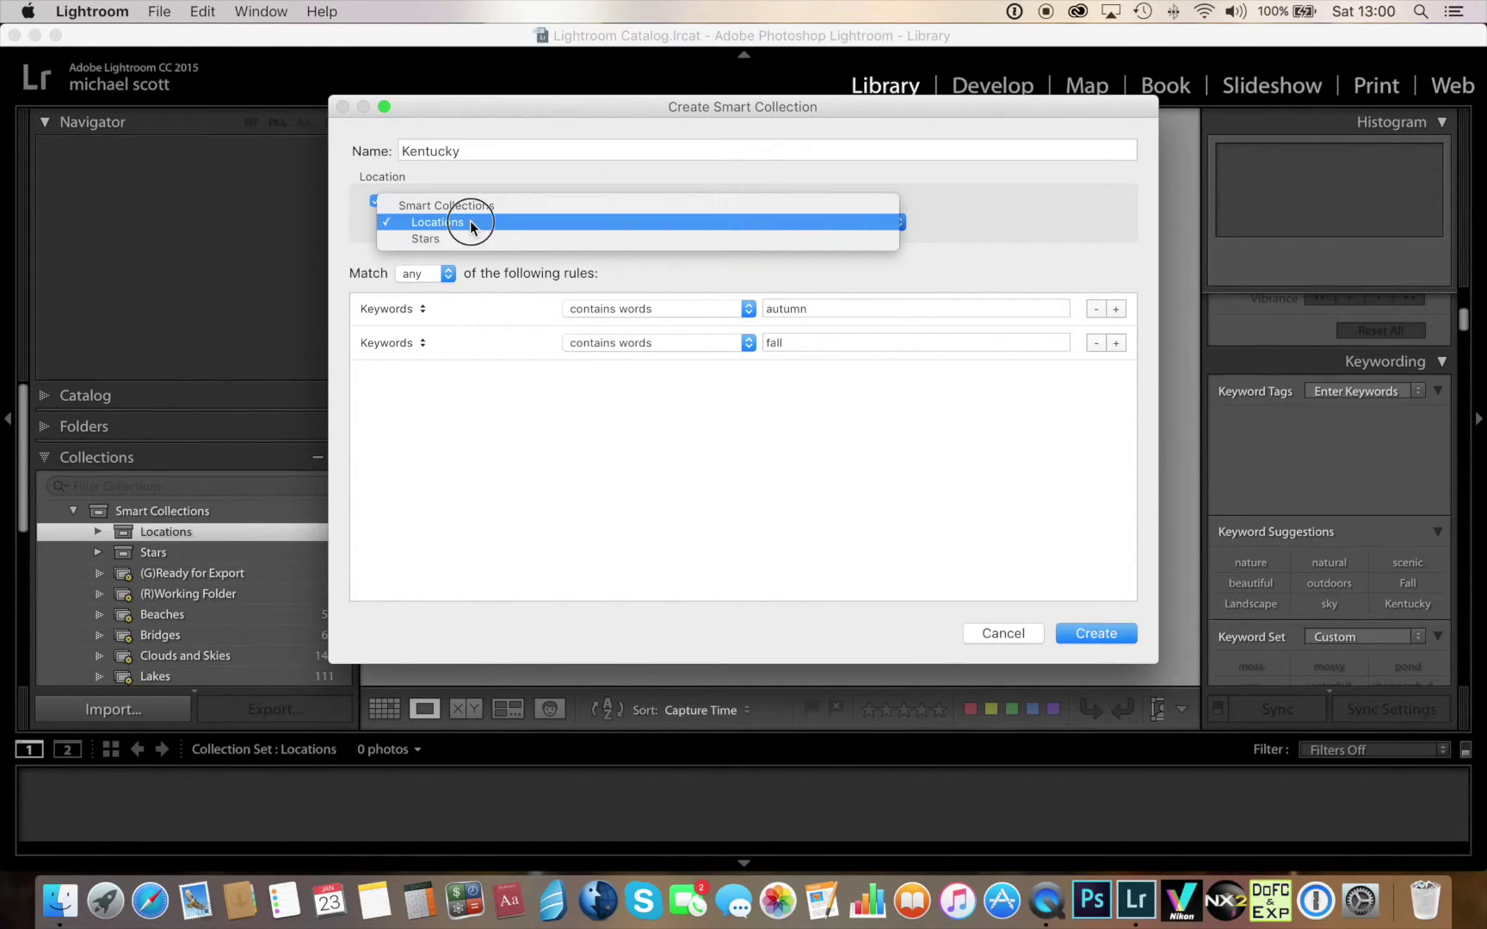
{"action": "left_click", "coordinate": [469, 220]}
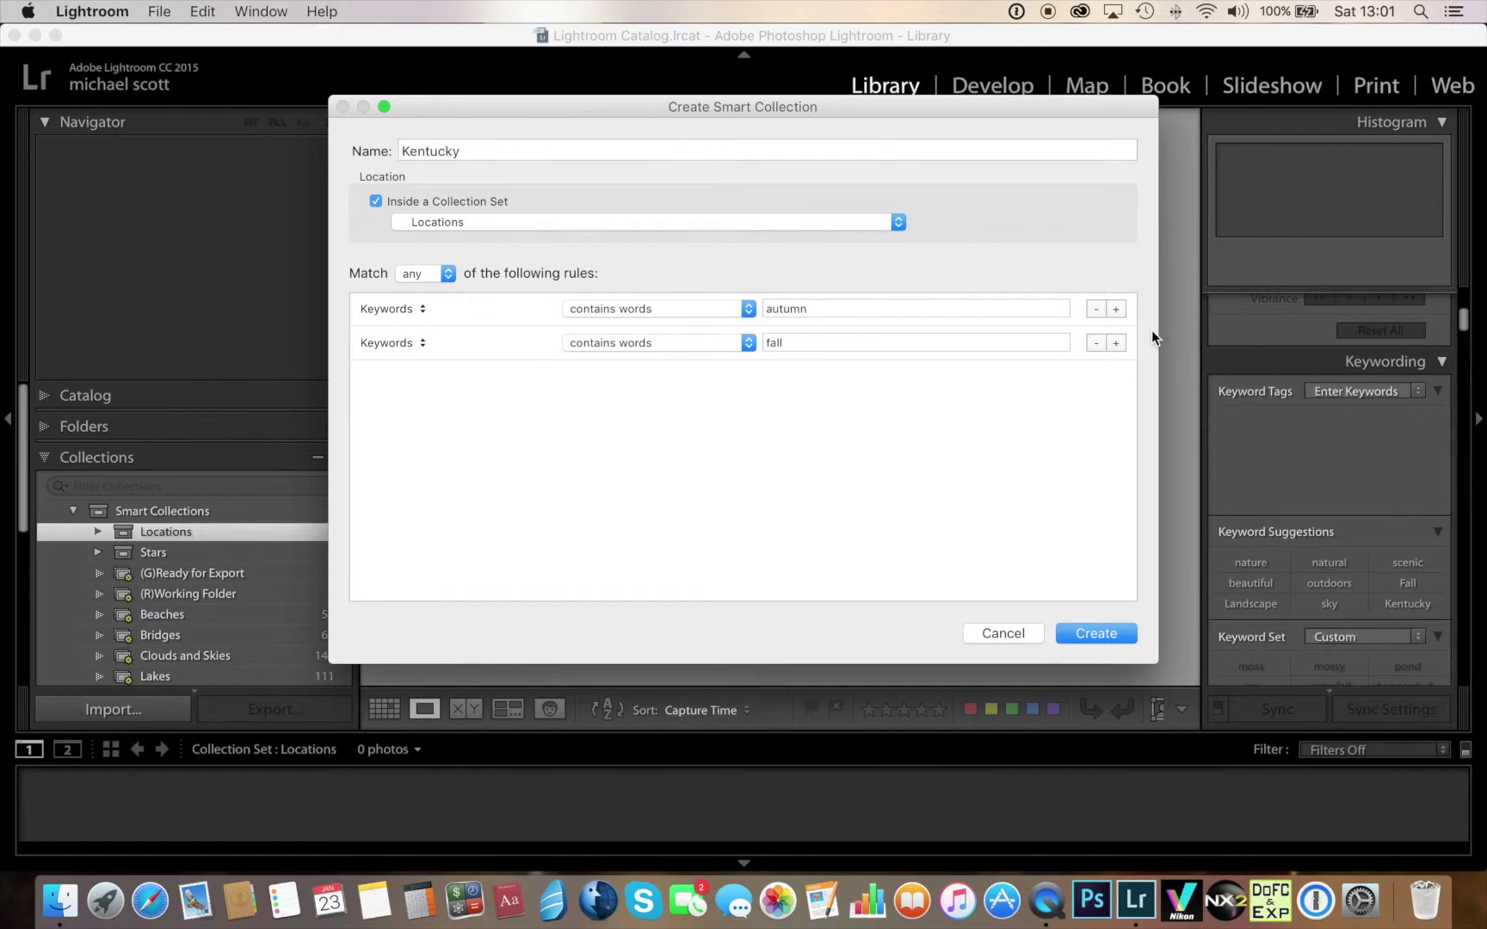
{"action": "left_click", "coordinate": [1096, 343]}
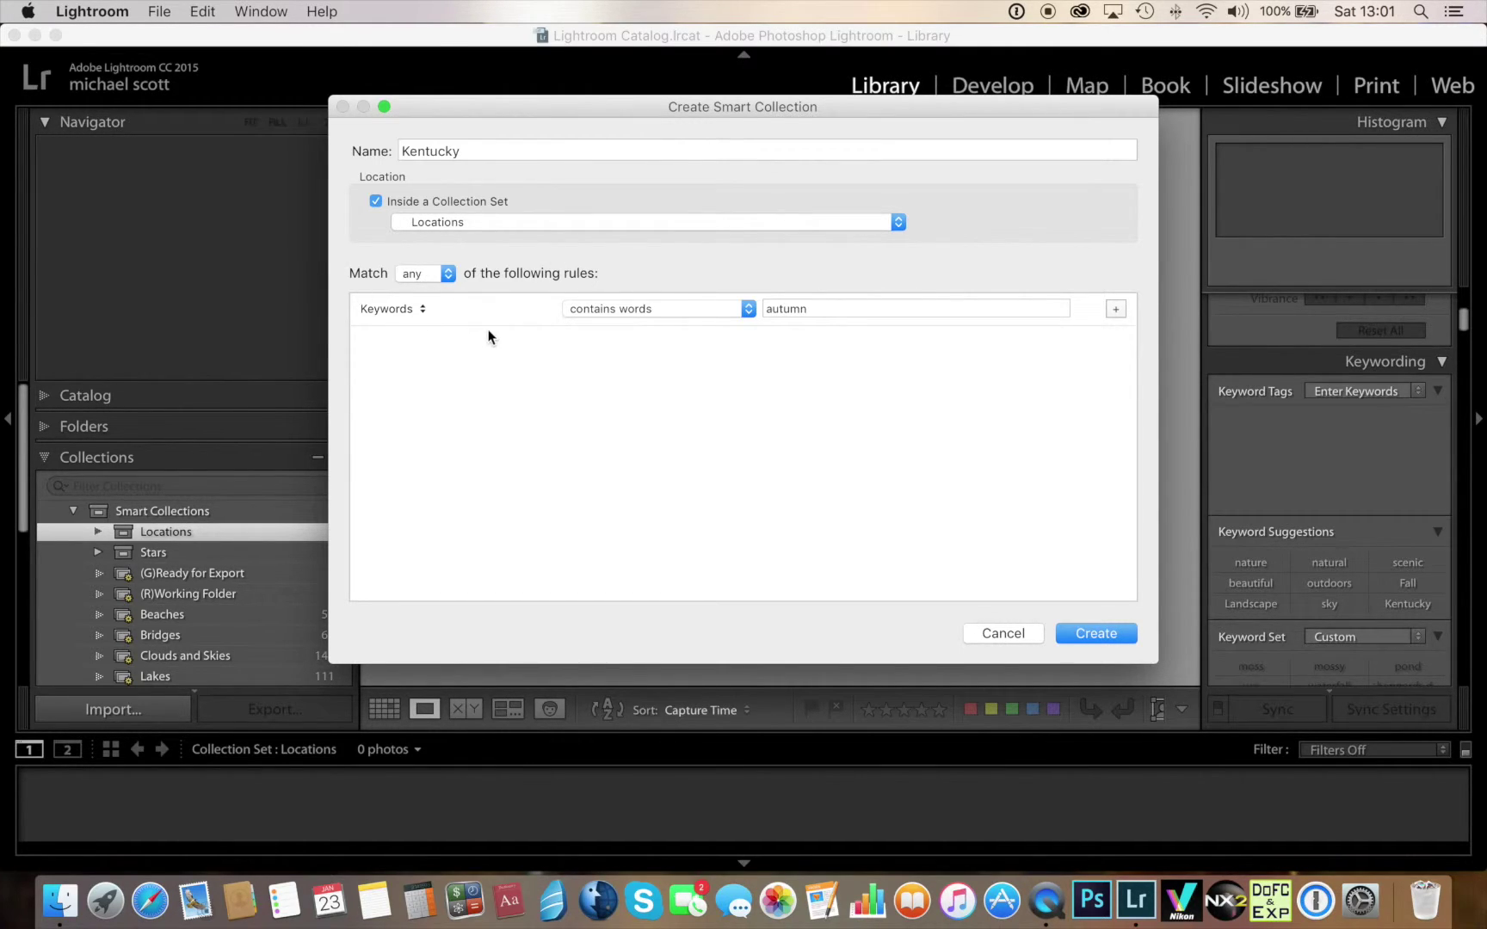
Set the remaining rule to Keywords 'contains' and select its 'autumn' value for replacement
{"action": "left_click", "coordinate": [378, 309]}
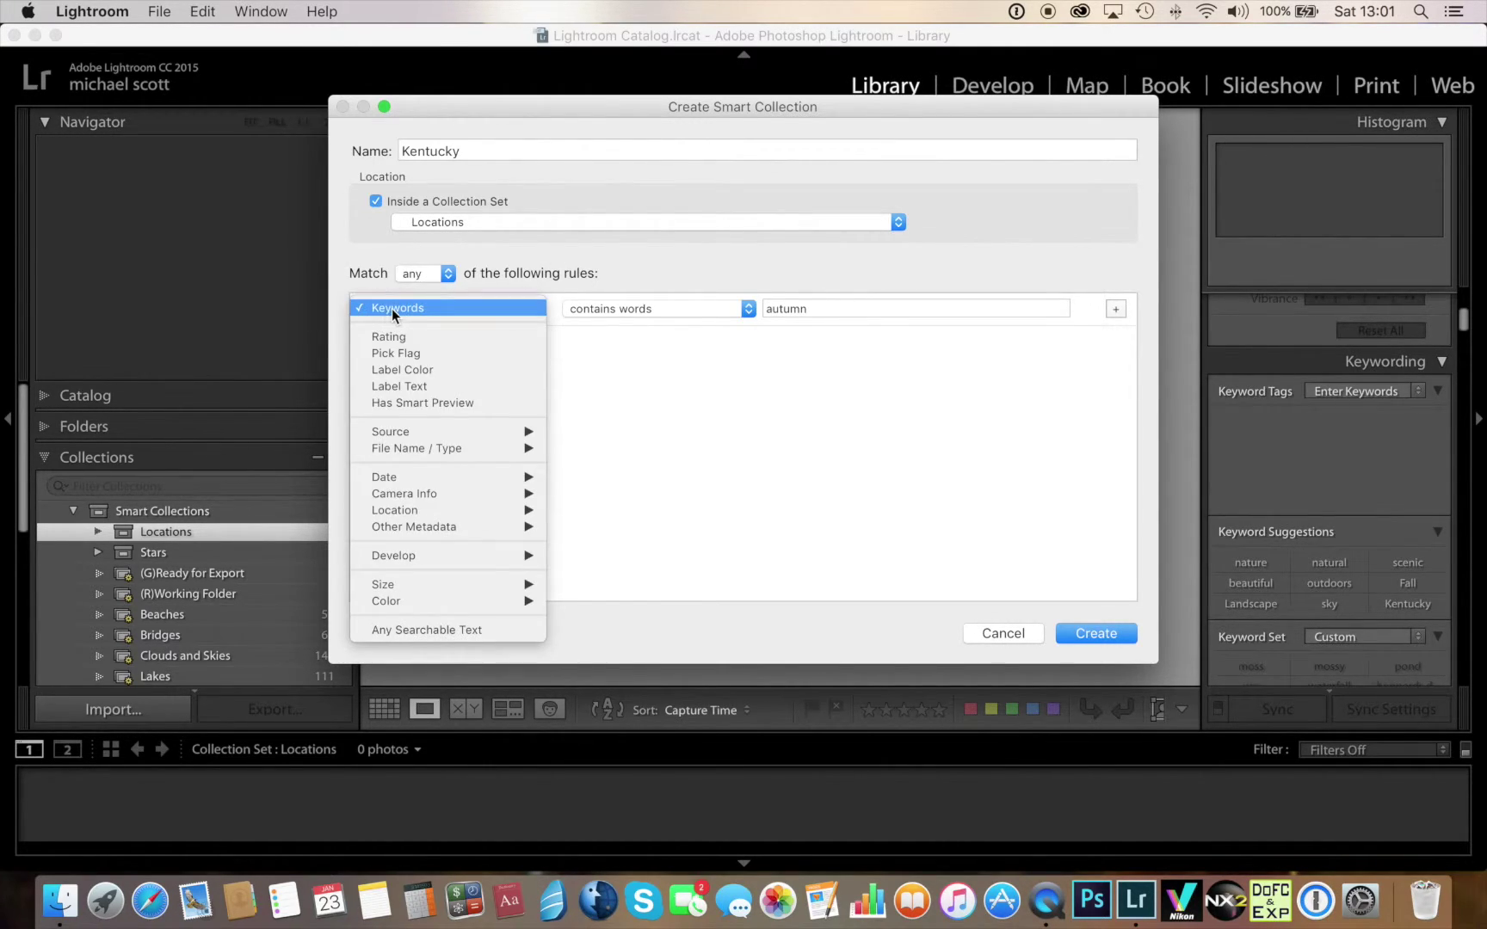
{"action": "mouse_move", "coordinate": [408, 530]}
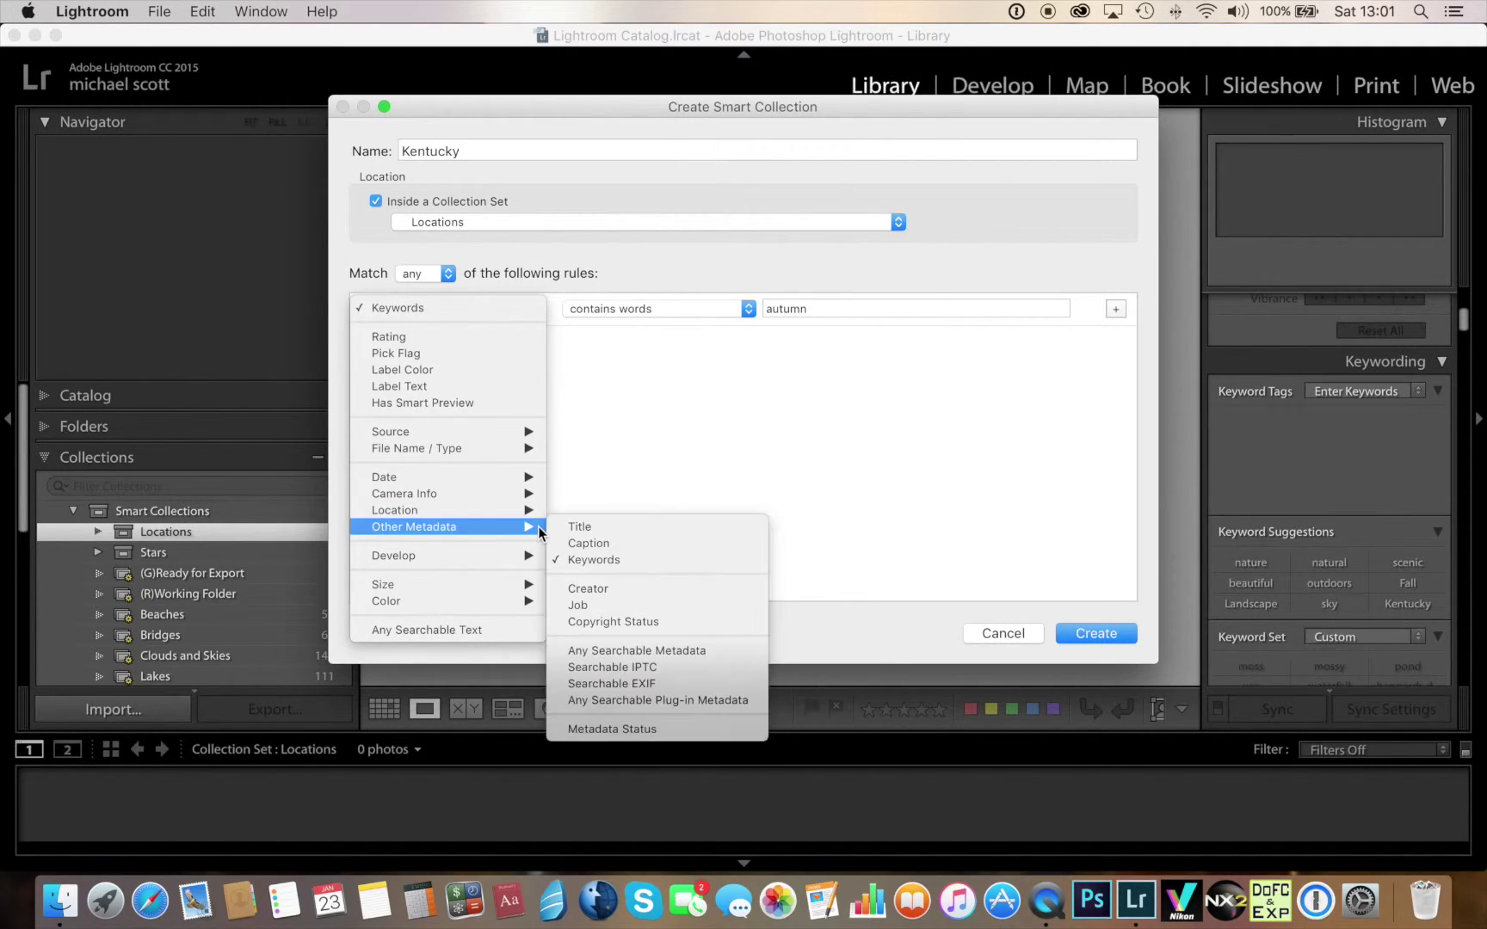
{"action": "left_click", "coordinate": [569, 558]}
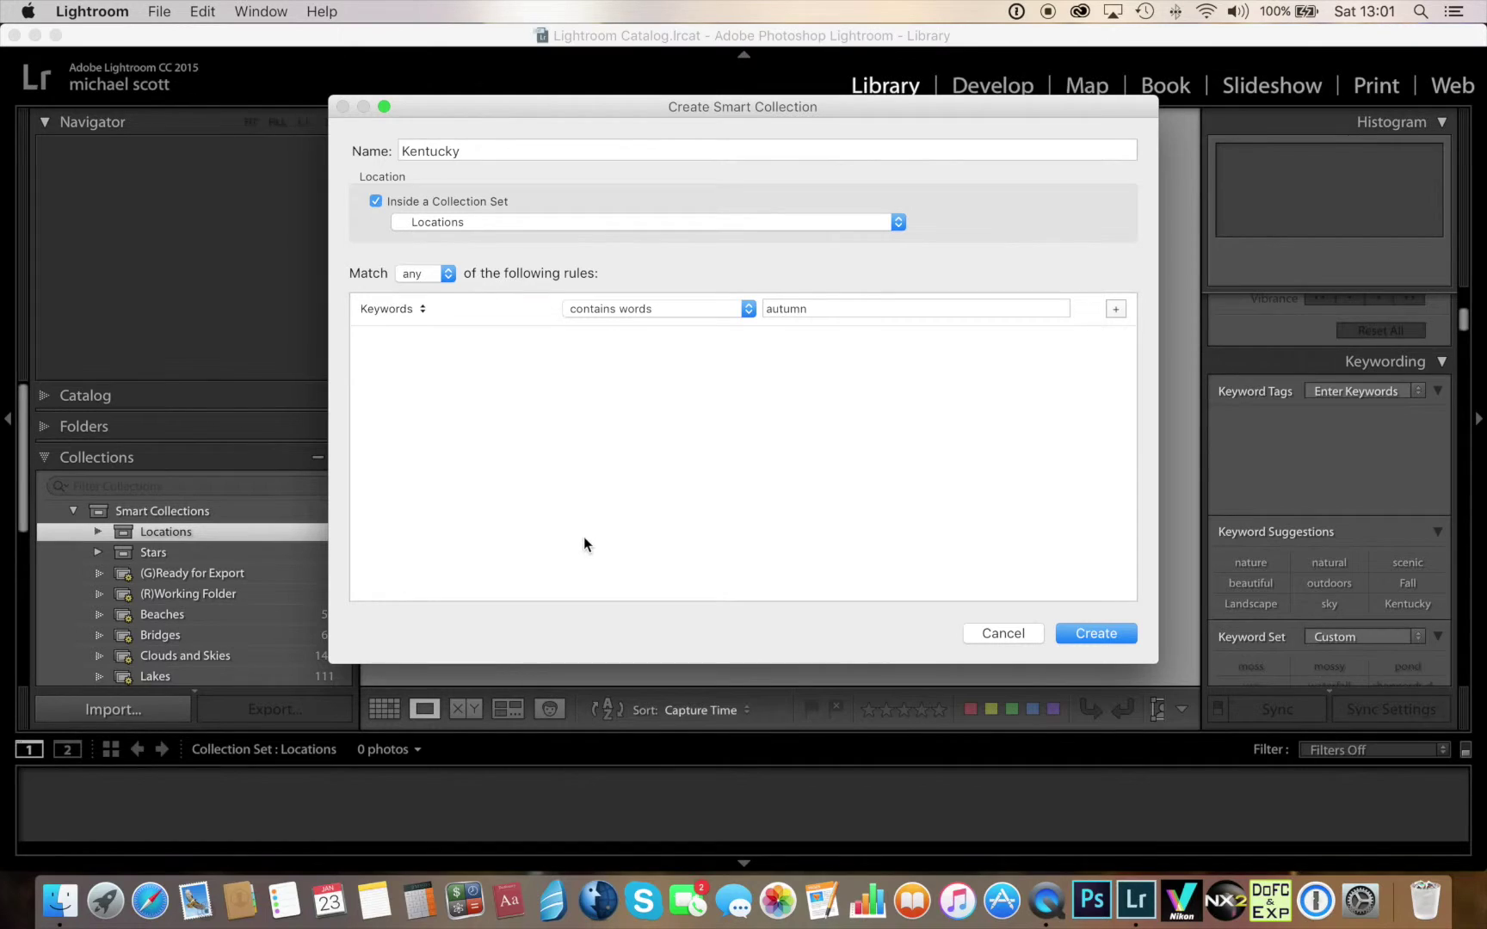
{"action": "left_click", "coordinate": [725, 312]}
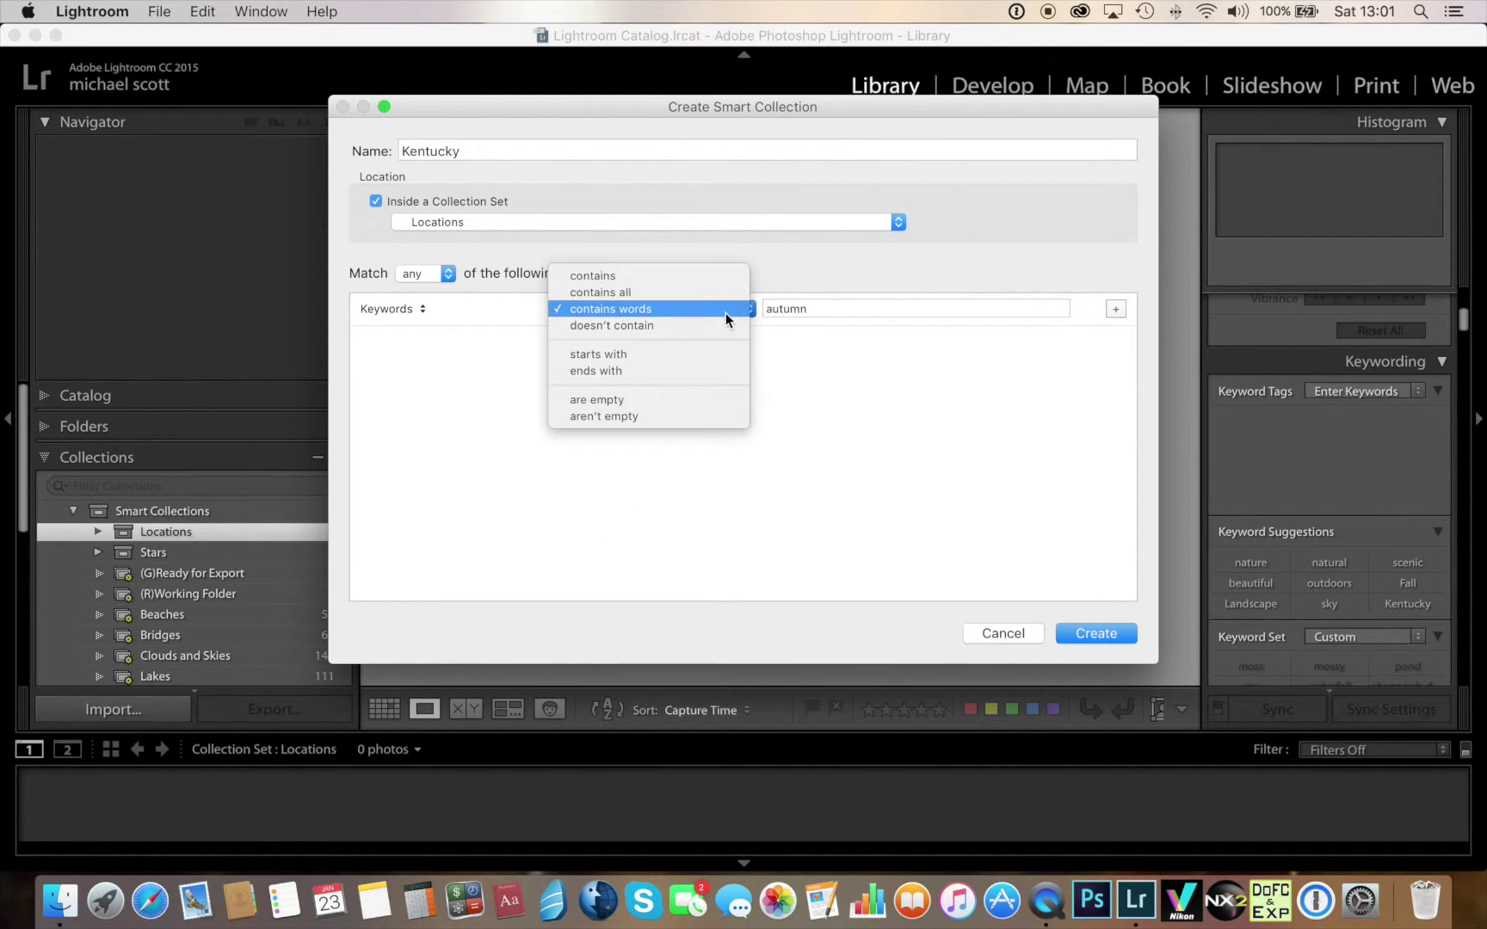
{"action": "left_click", "coordinate": [670, 275]}
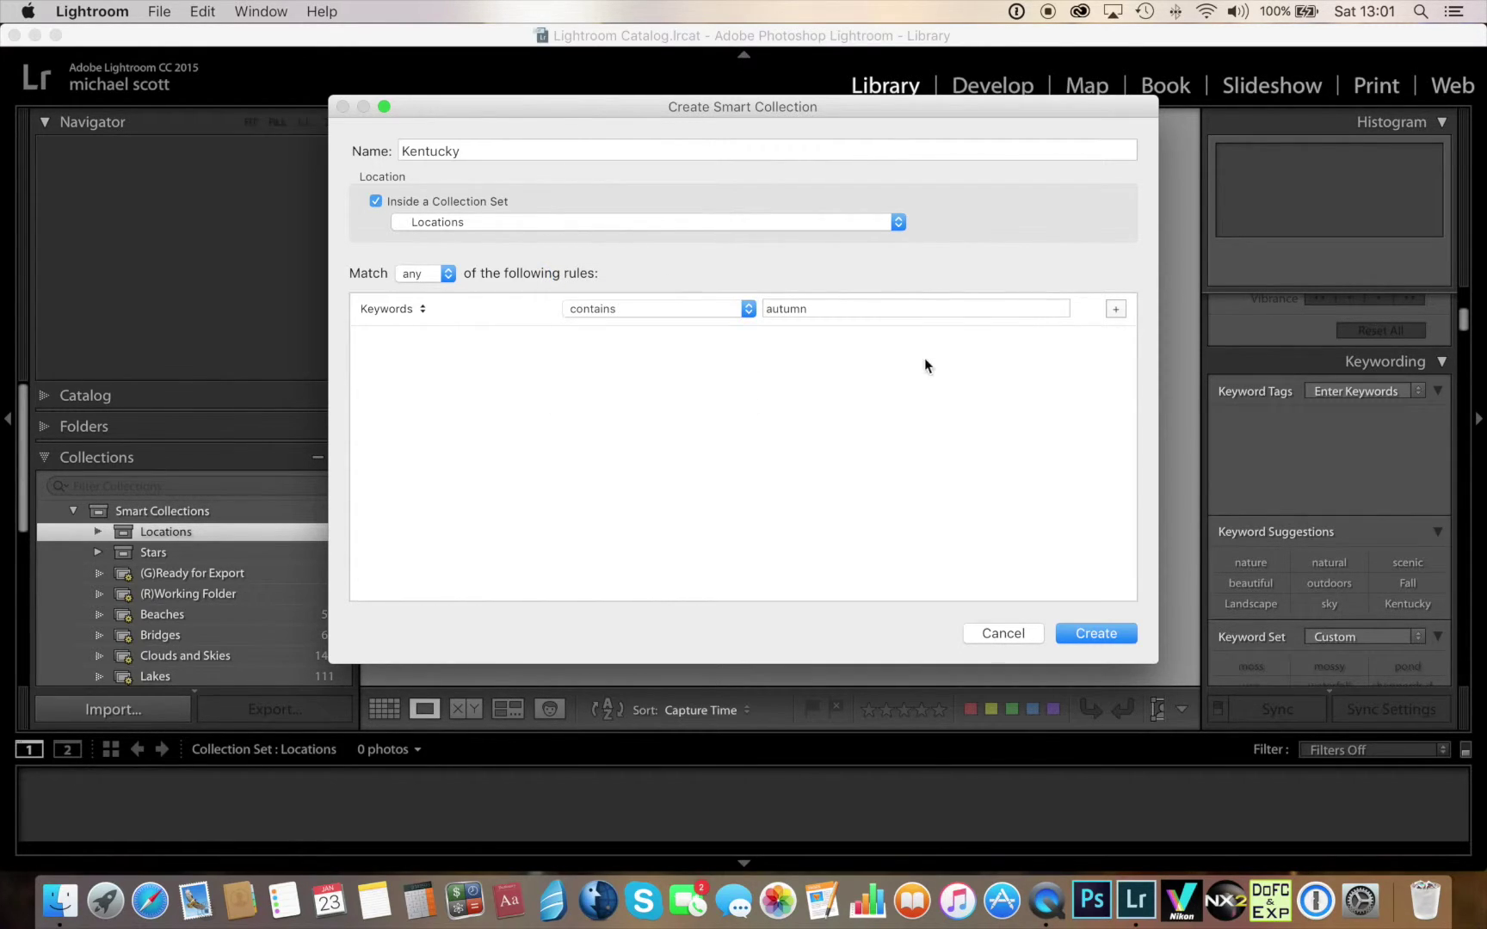
{"action": "left_click_drag", "start_coordinate": [842, 311], "coordinate": [774, 309]}
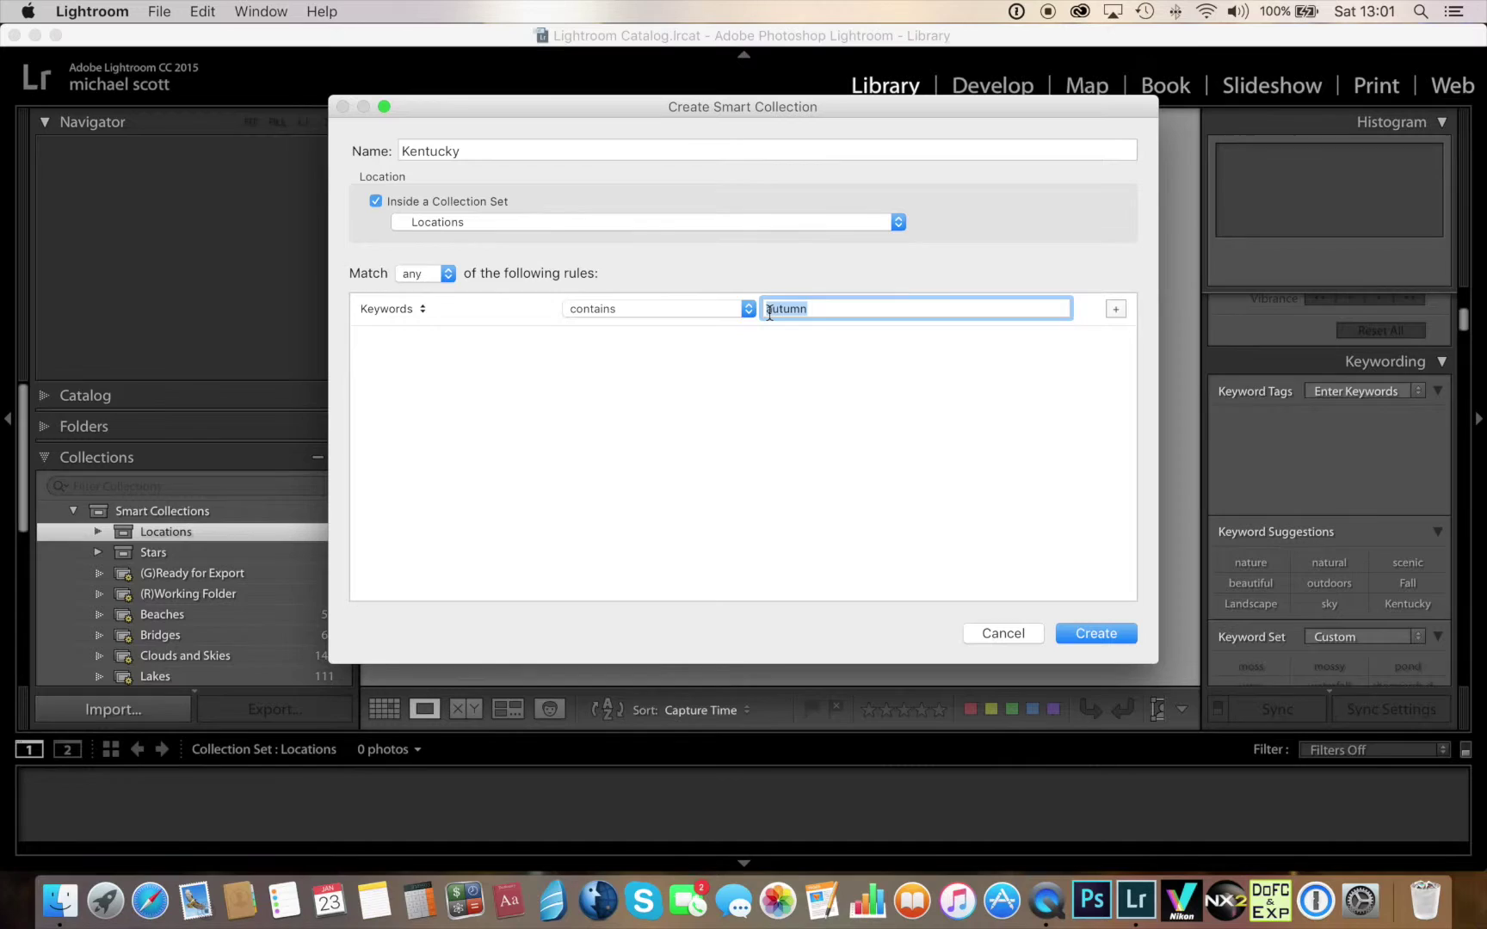
Change the rule value to 'kentucky' and create the smart collection, gathering 176 photos
{"action": "type", "text": "kentucky,vi"}
{"action": "key", "text": "BackSpace"}
{"action": "key", "text": "BackSpace"}
{"action": "left_click", "coordinate": [1111, 629]}
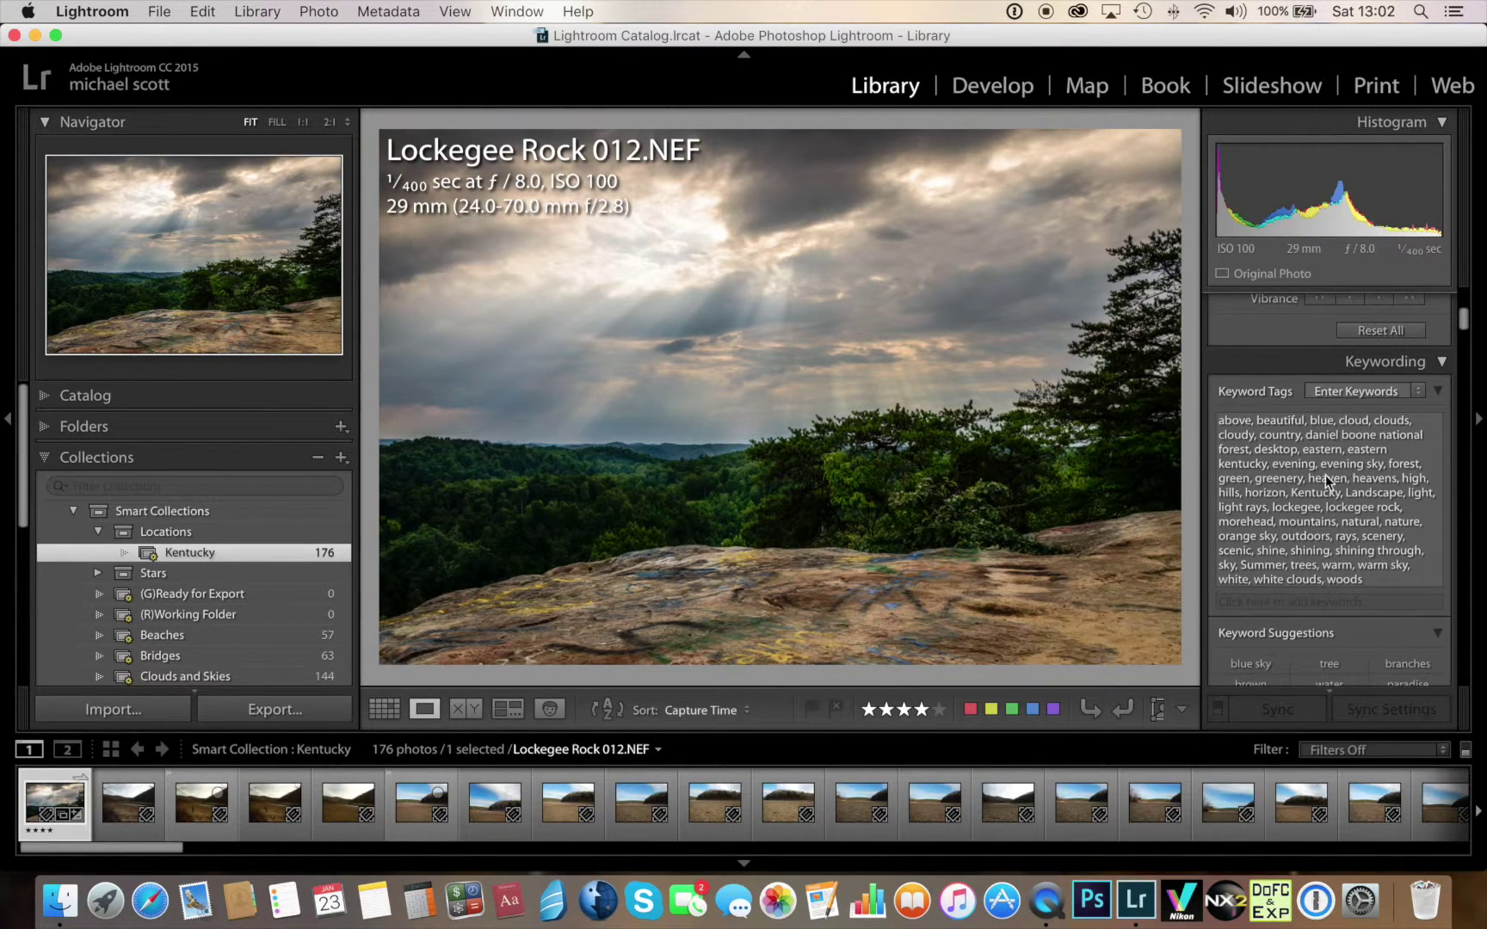
{"action": "scroll", "coordinate": [267, 585], "scroll_direction": "down", "scroll_amount": 1}
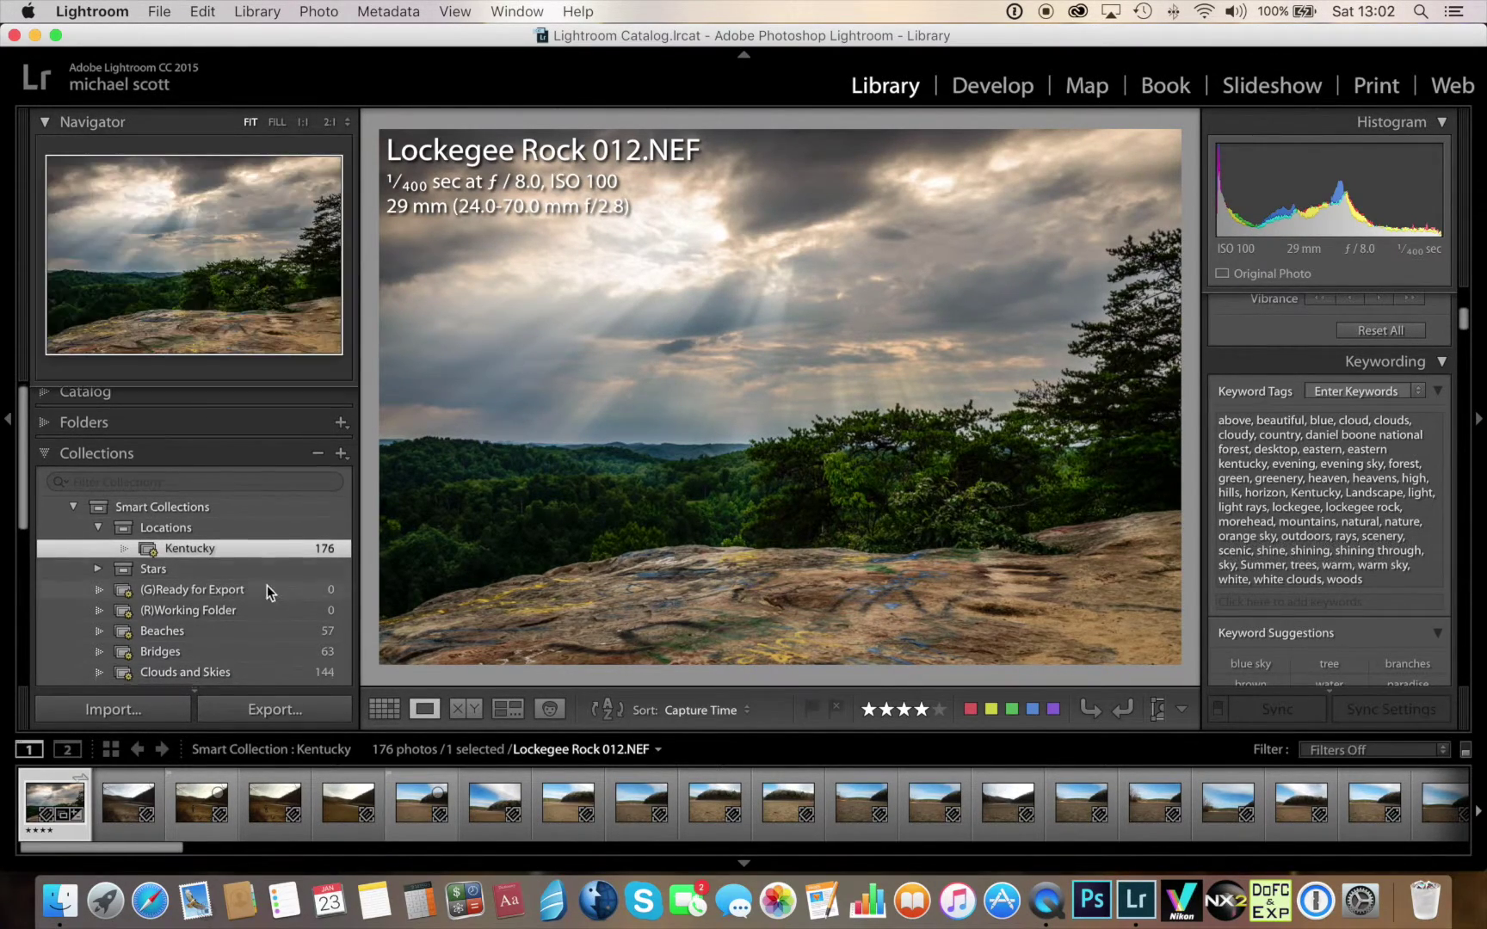
Start a new smart collection inside Locations, then cancel it
{"action": "right_click", "coordinate": [170, 534]}
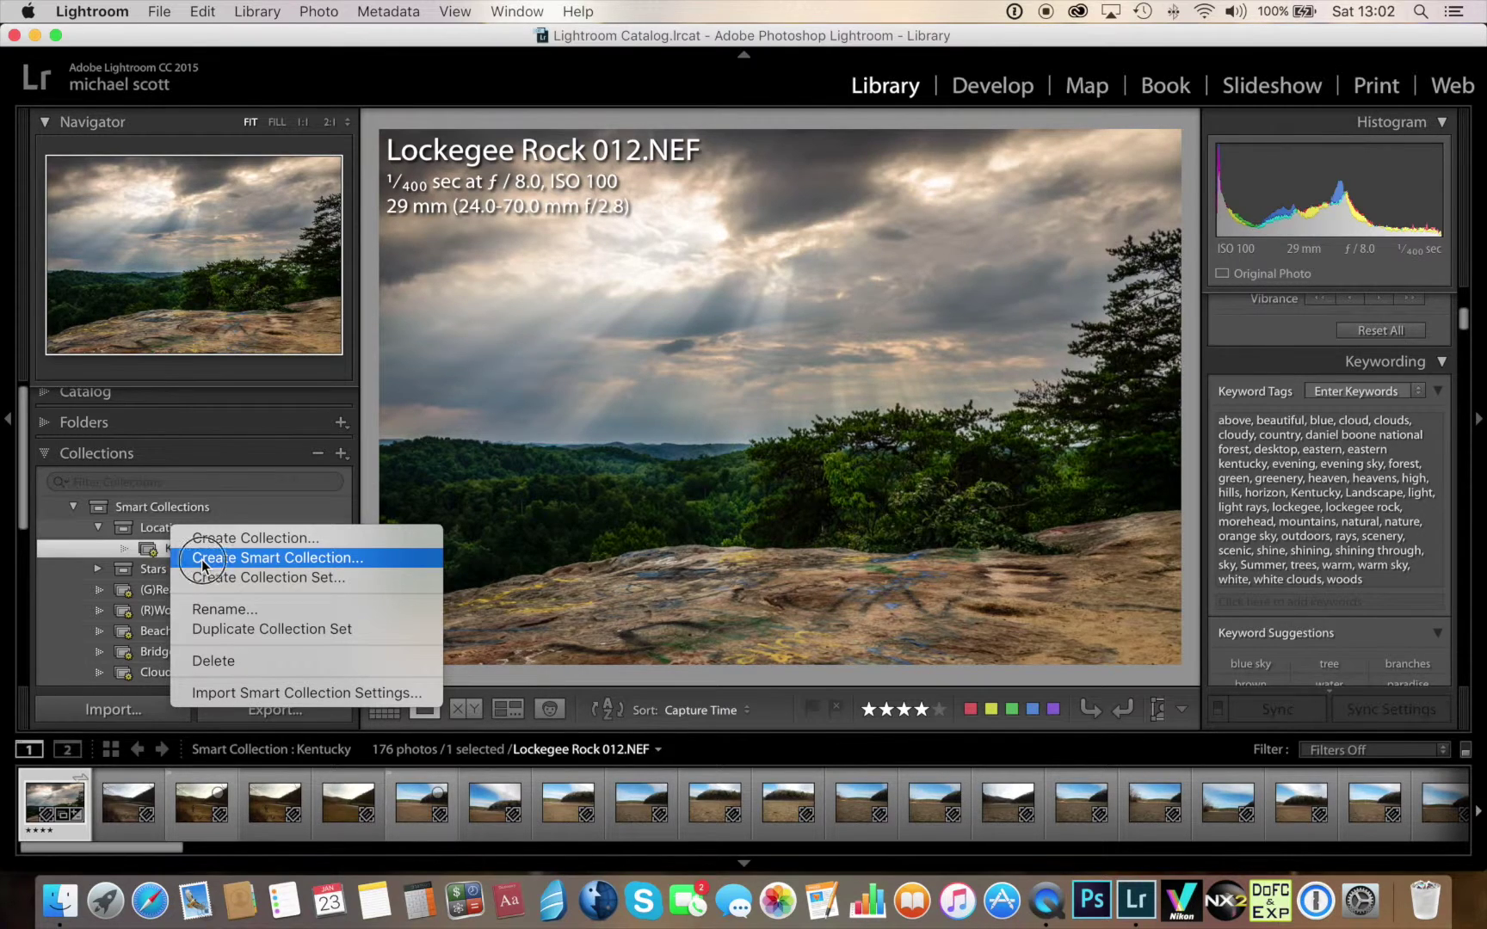
{"action": "left_click", "coordinate": [201, 559]}
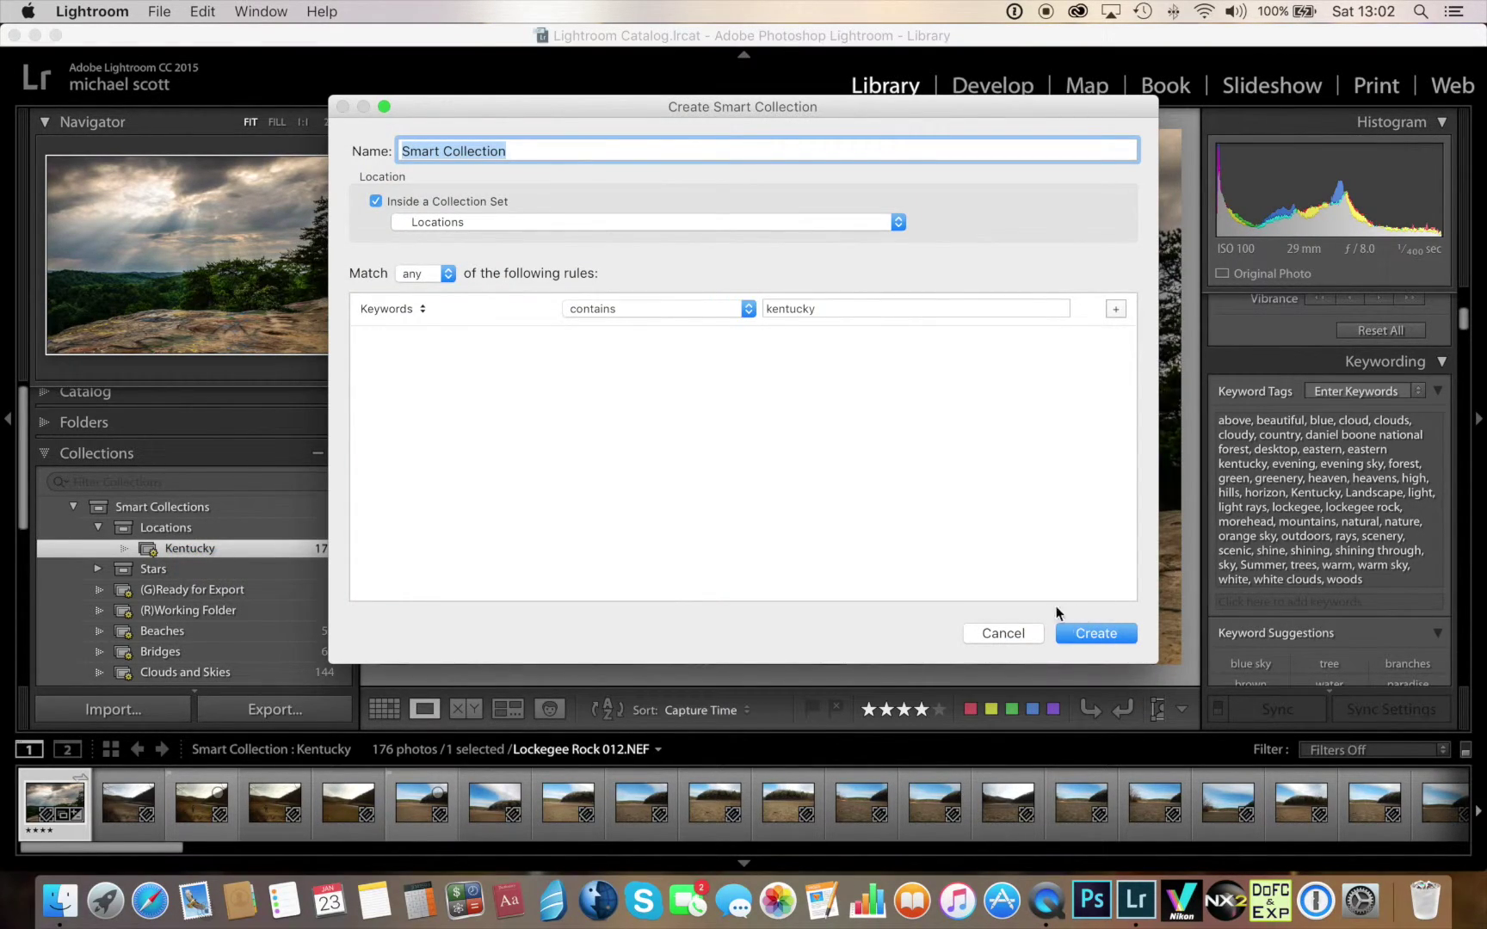
{"action": "left_click", "coordinate": [1005, 633]}
Create a 'Virginia' smart collection in Locations matching Keywords contains 'virginia'
{"action": "right_click", "coordinate": [201, 529]}
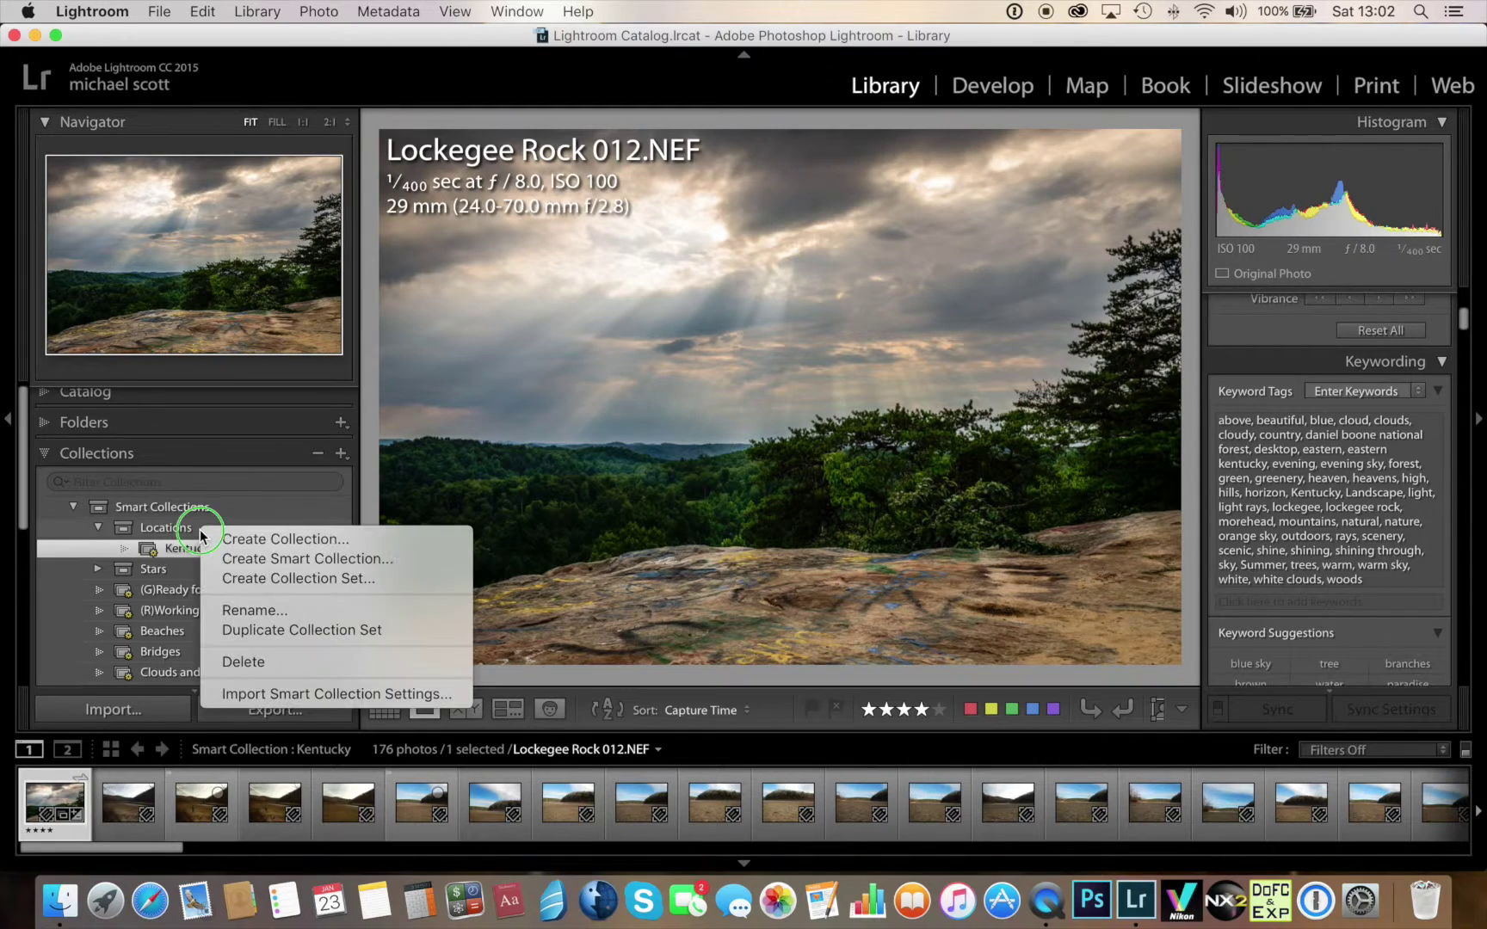
{"action": "left_click", "coordinate": [257, 562]}
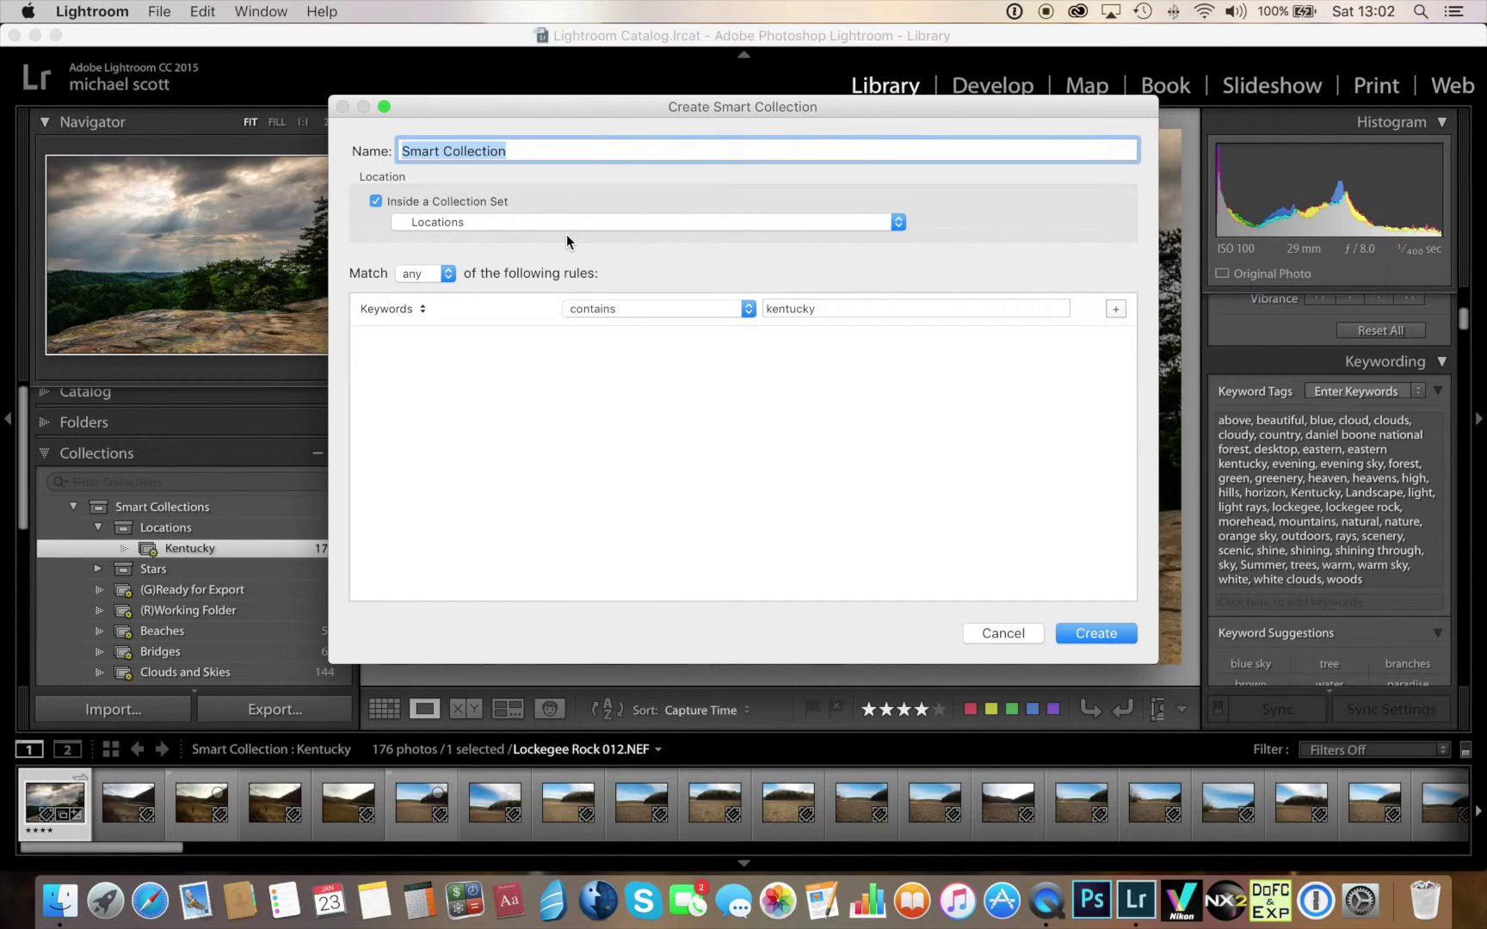
{"action": "type", "text": "Virginia"}
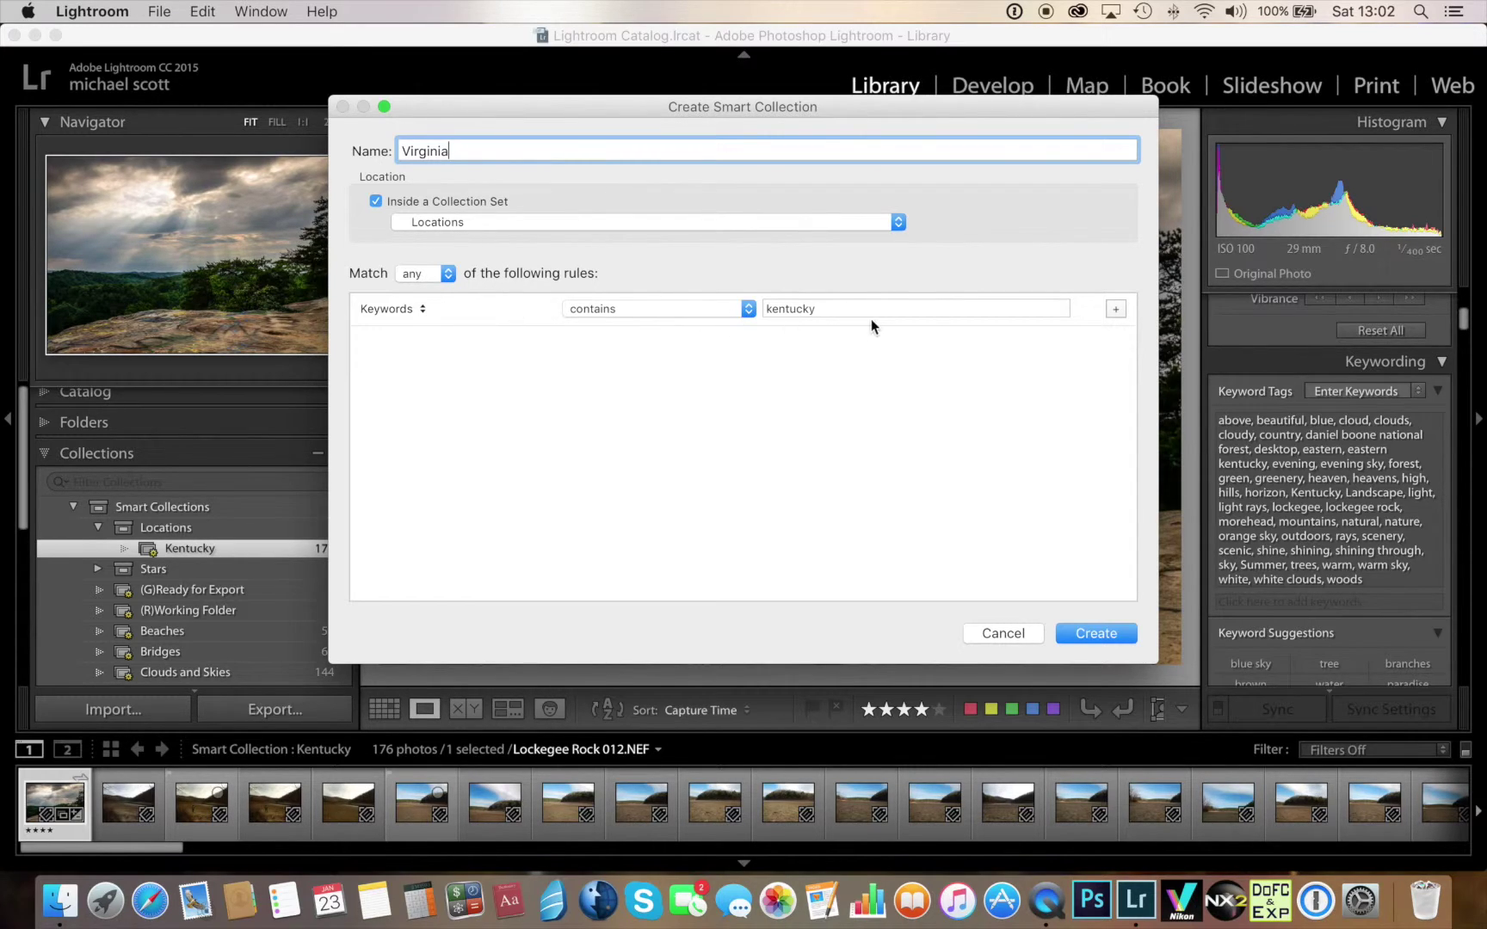
{"action": "left_click_drag", "start_coordinate": [828, 307], "coordinate": [749, 312]}
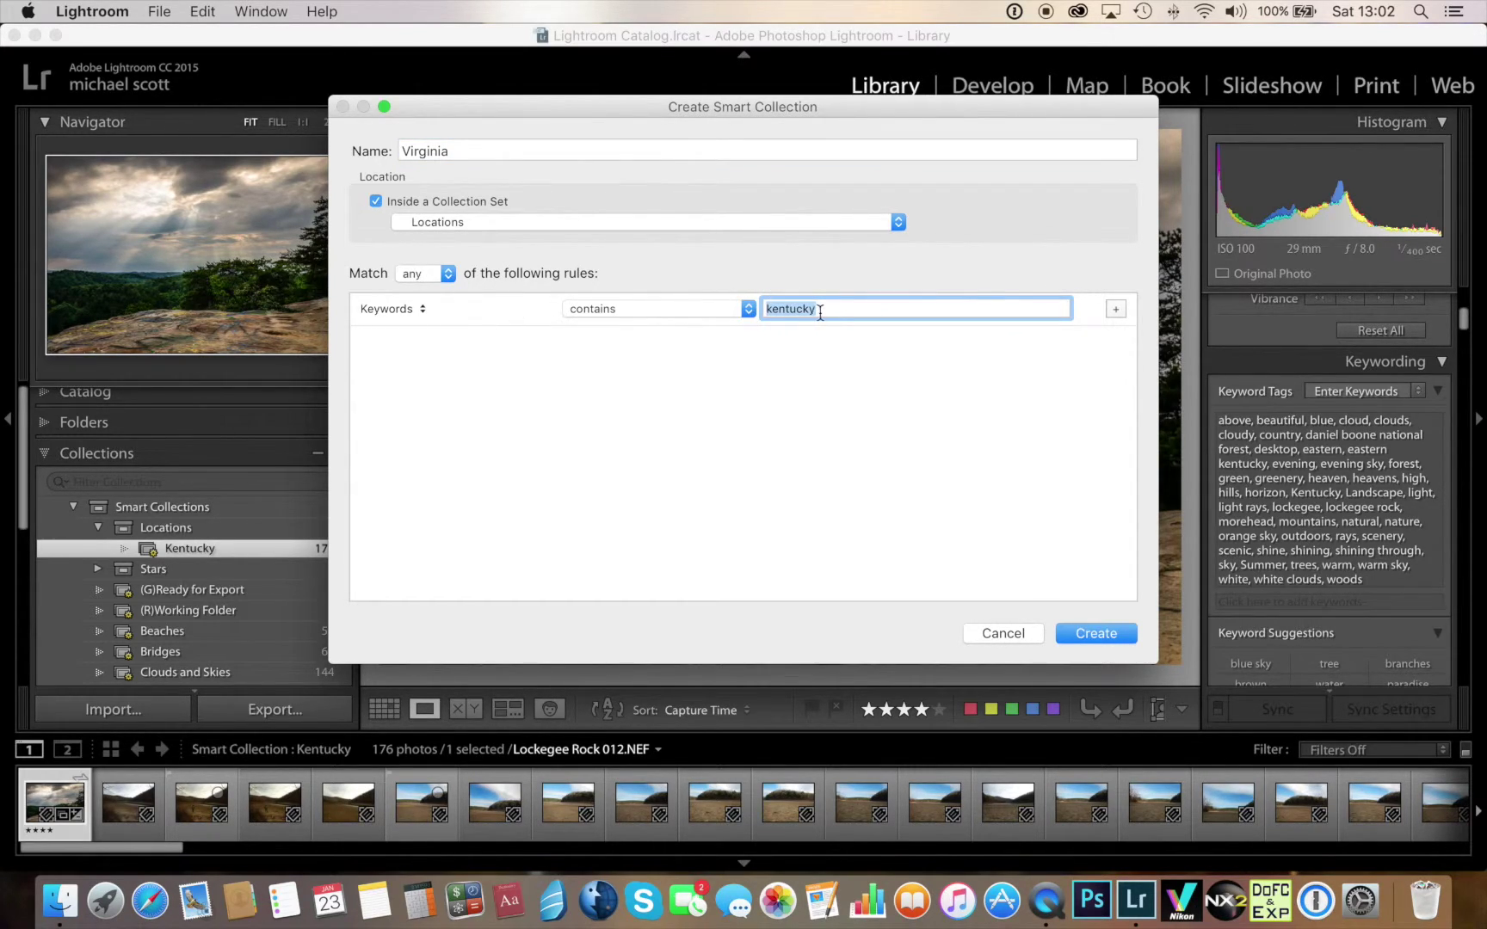
{"action": "type", "text": "virginia"}
{"action": "left_click", "coordinate": [1086, 634]}
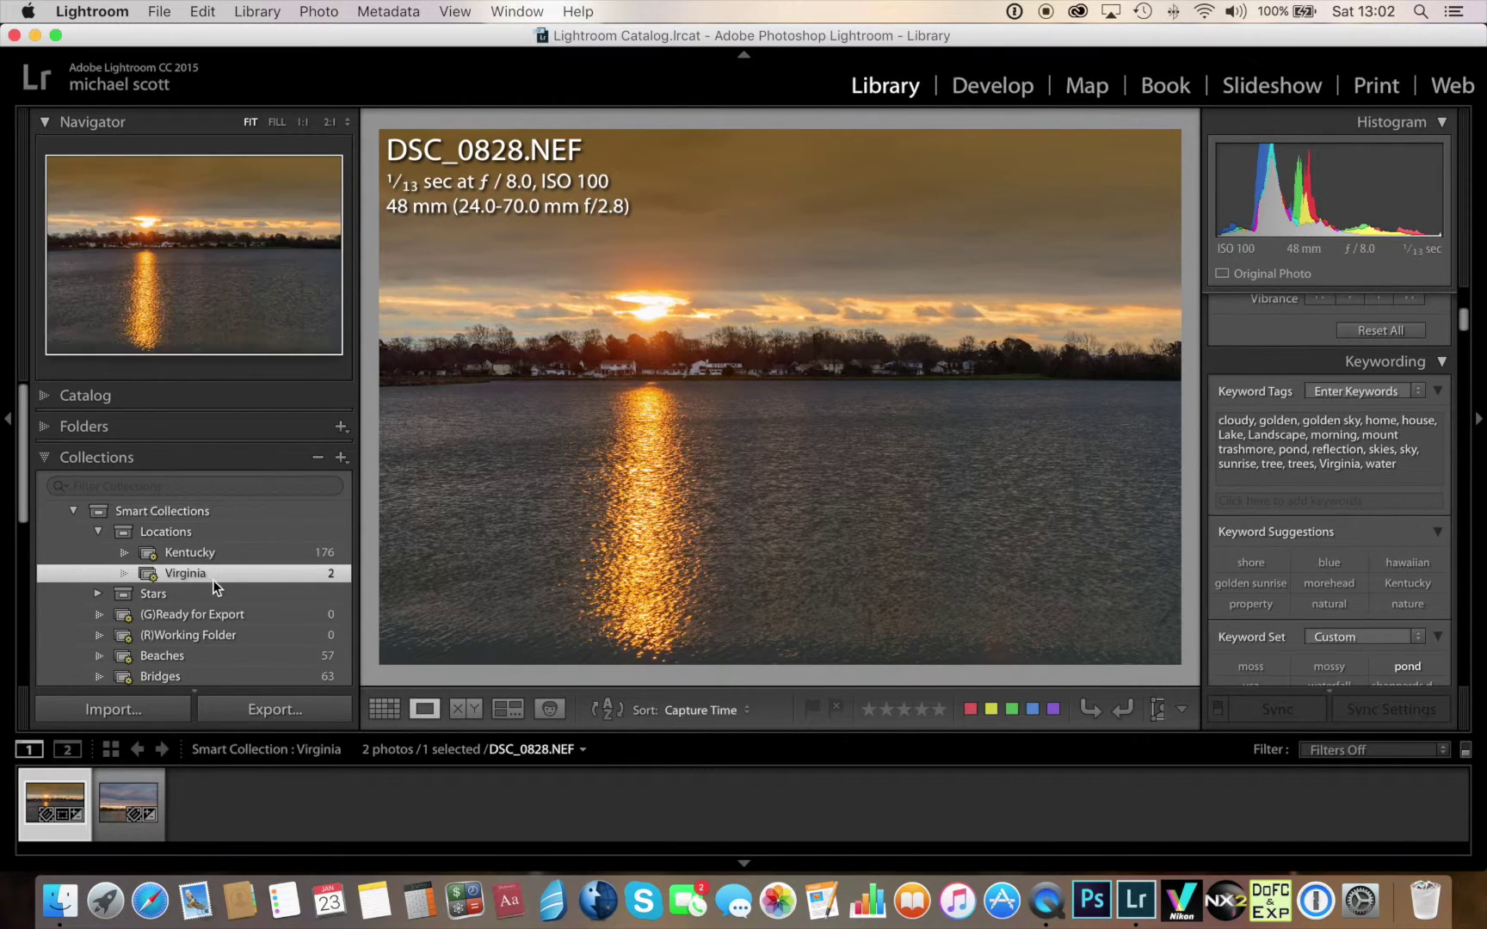
Show all 178 Locations photos, collapse the set, and dismiss its context menu
{"action": "left_click", "coordinate": [165, 532]}
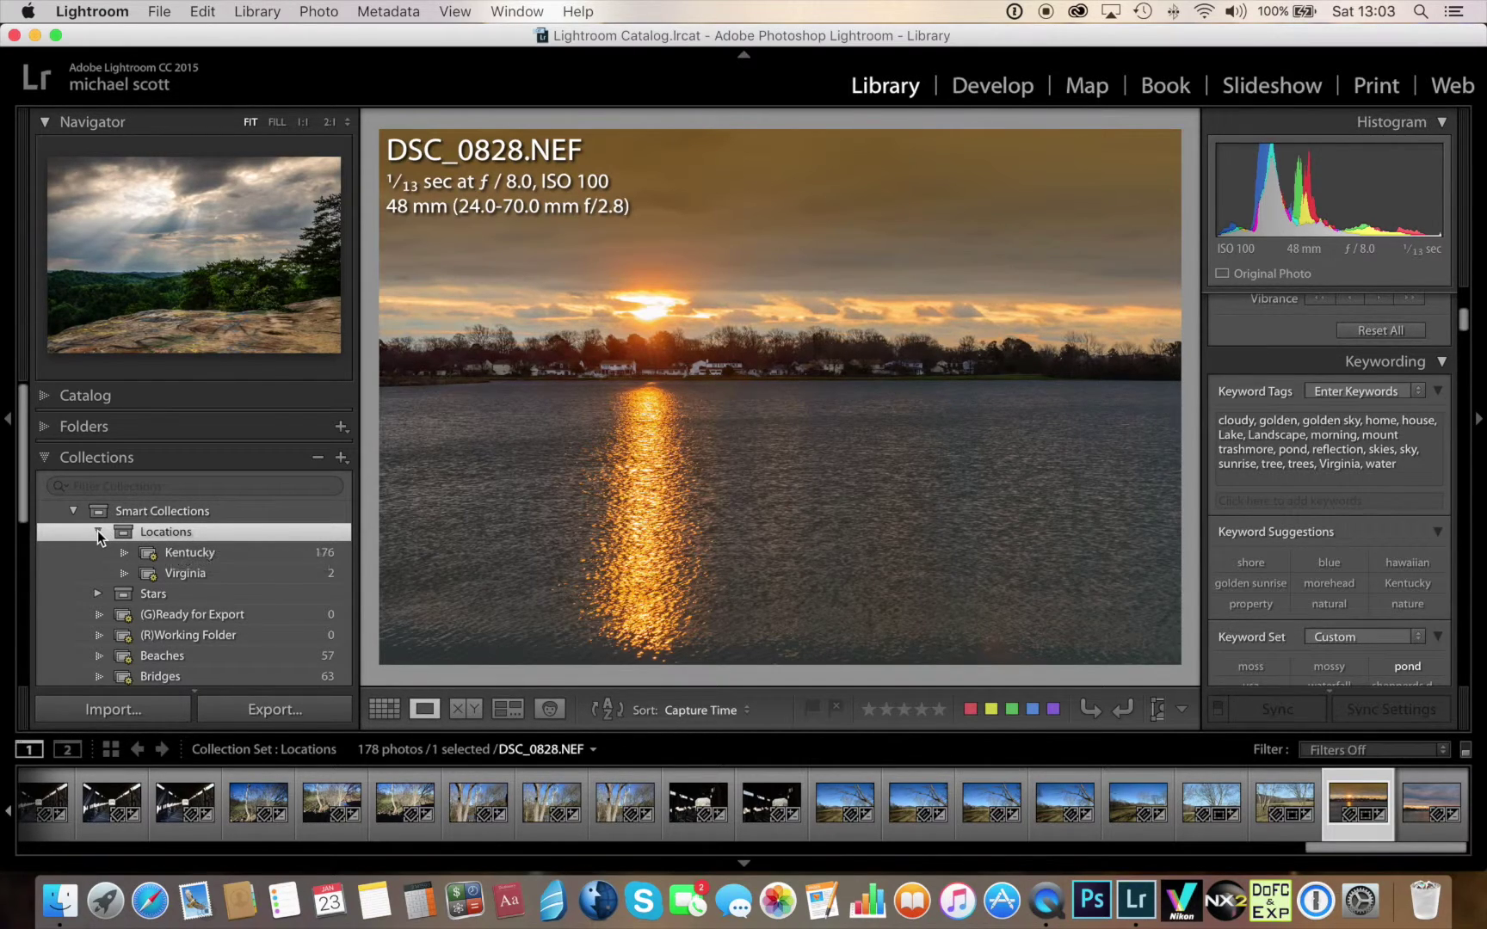
{"action": "left_click", "coordinate": [98, 531]}
{"action": "right_click", "coordinate": [160, 536]}
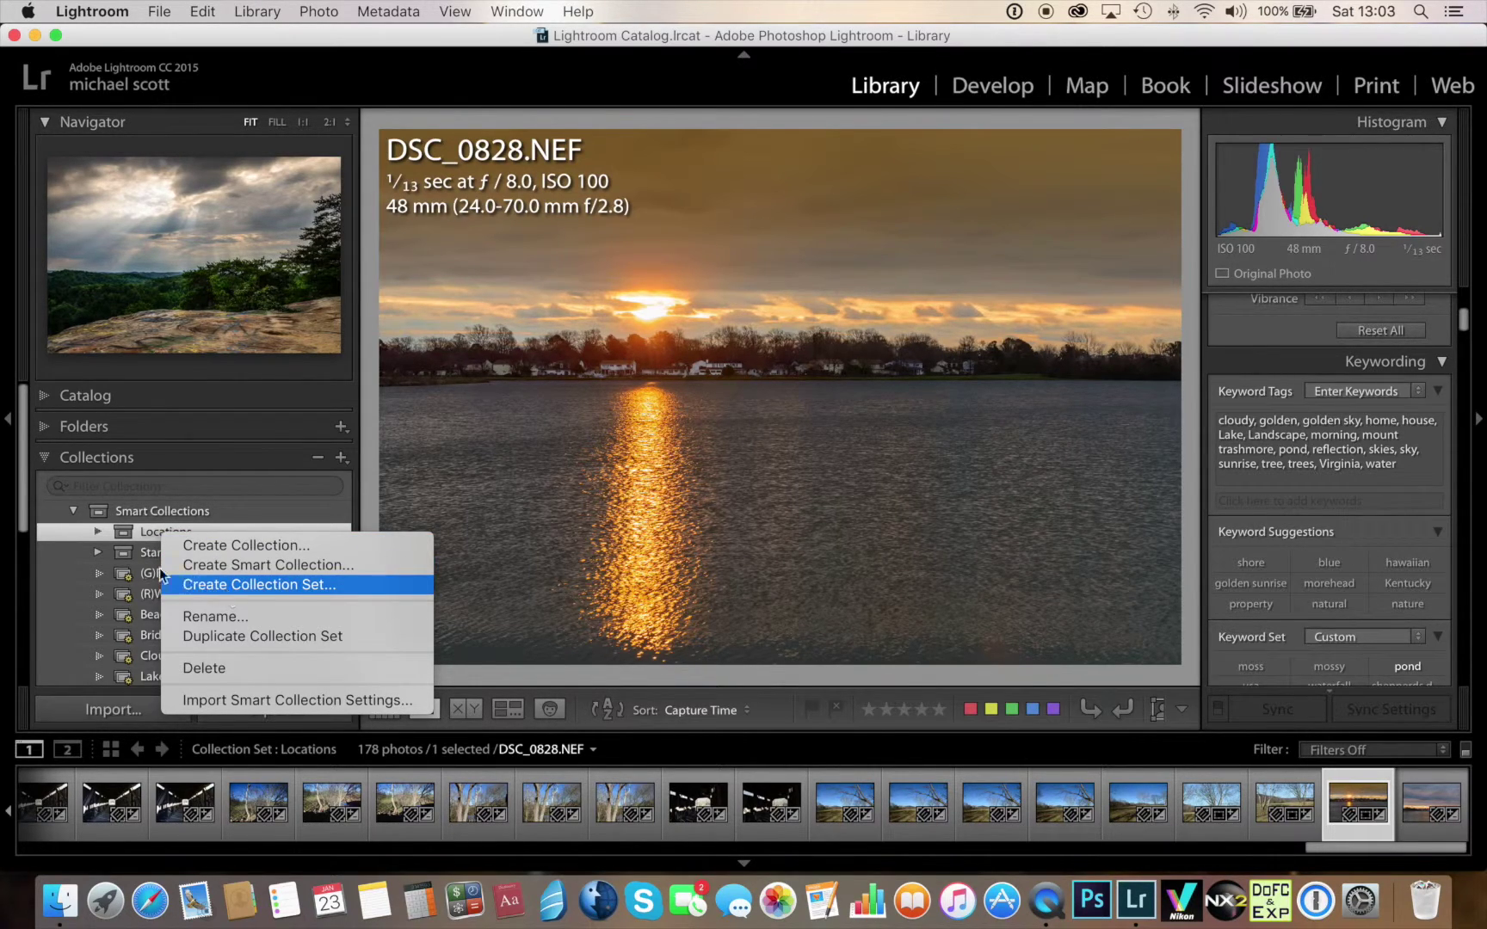
{"action": "left_click", "coordinate": [143, 531]}
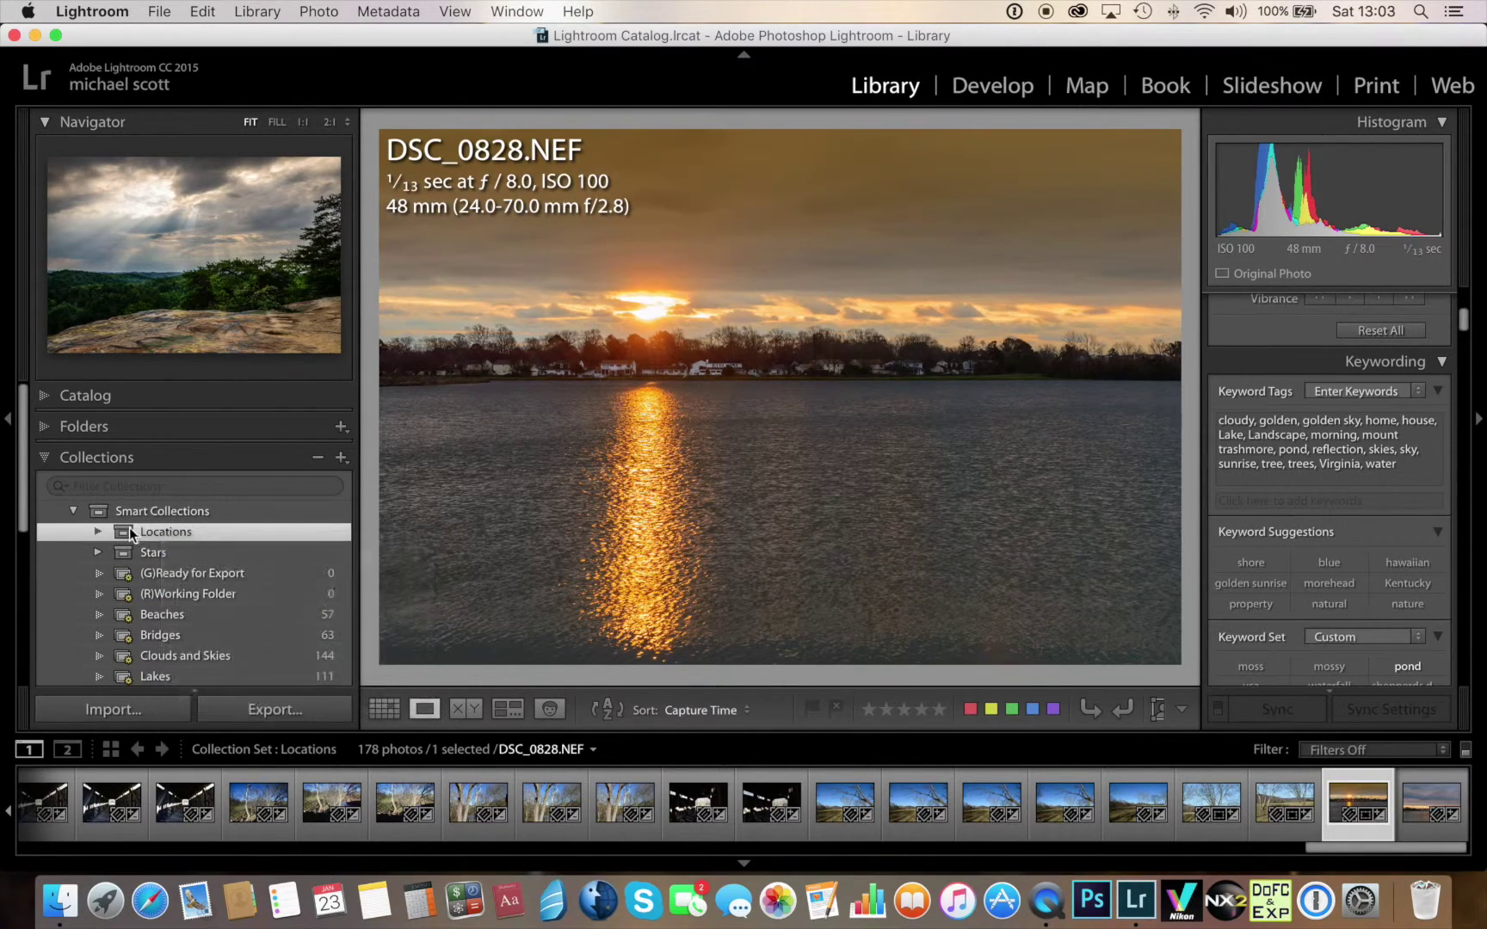
Expand Locations again to list Kentucky (176 photos) and Virginia (2 photos)
{"action": "scroll", "coordinate": [155, 581], "scroll_direction": "down", "scroll_amount": 5}
{"action": "scroll", "coordinate": [159, 580], "scroll_direction": "down", "scroll_amount": 5}
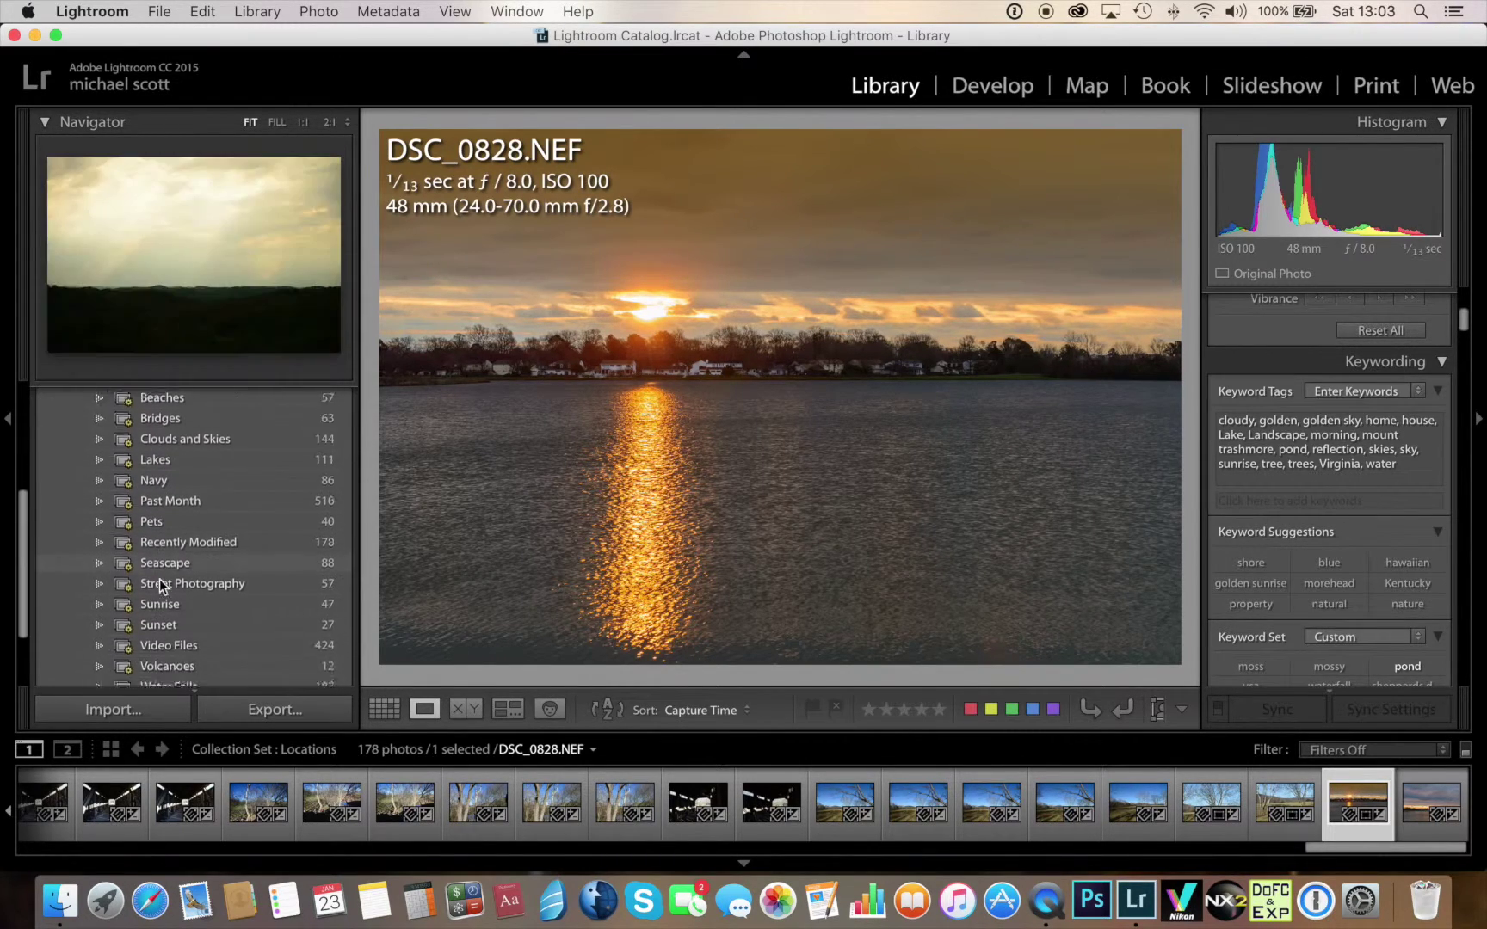
{"action": "scroll", "coordinate": [163, 575], "scroll_direction": "up", "scroll_amount": 4}
{"action": "scroll", "coordinate": [165, 573], "scroll_direction": "up", "scroll_amount": 6}
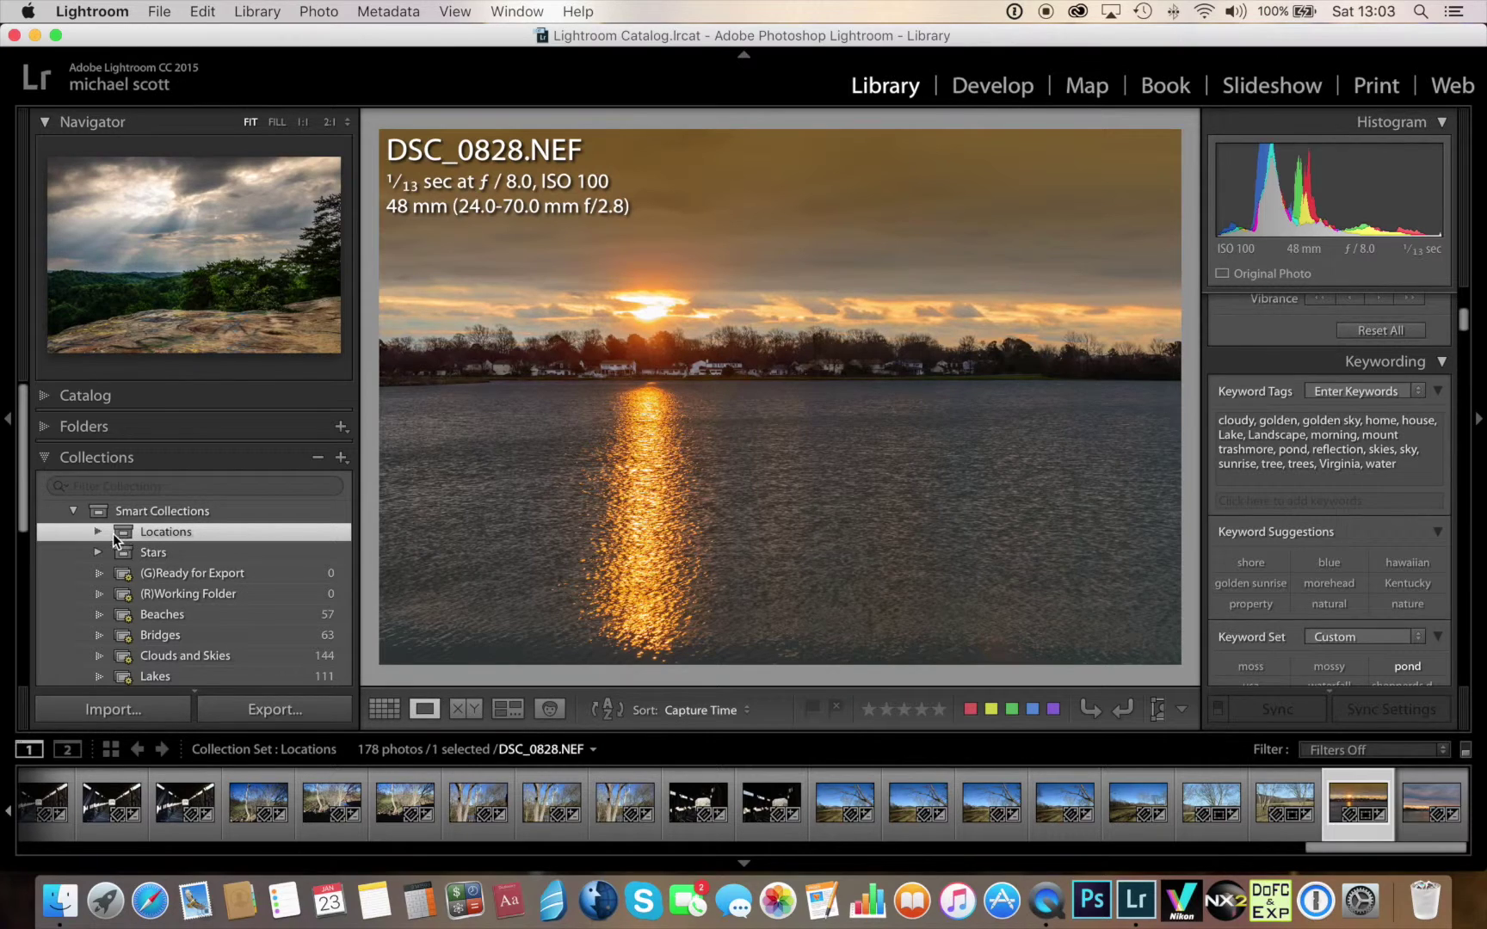
{"action": "left_click", "coordinate": [99, 532]}
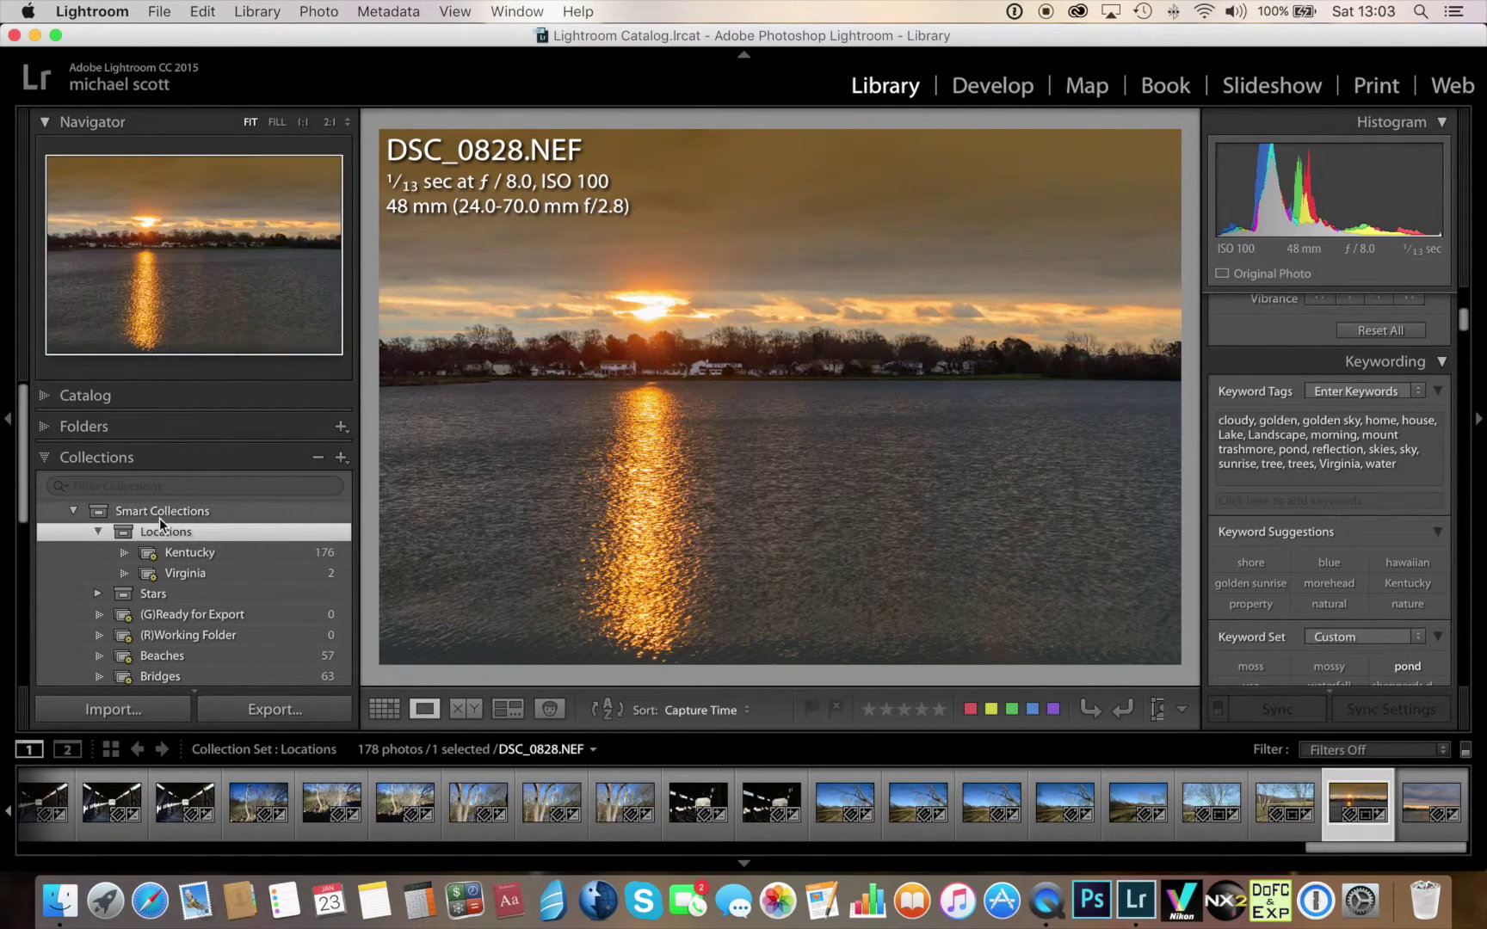